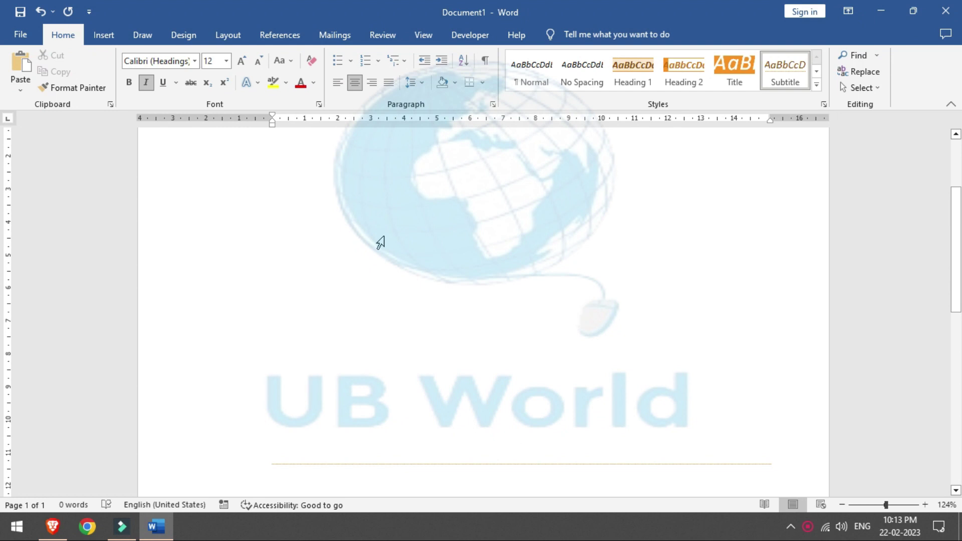
Step: Open Word Options from the File start screen, landing on the General page
{"action": "left_click", "coordinate": [21, 34]}
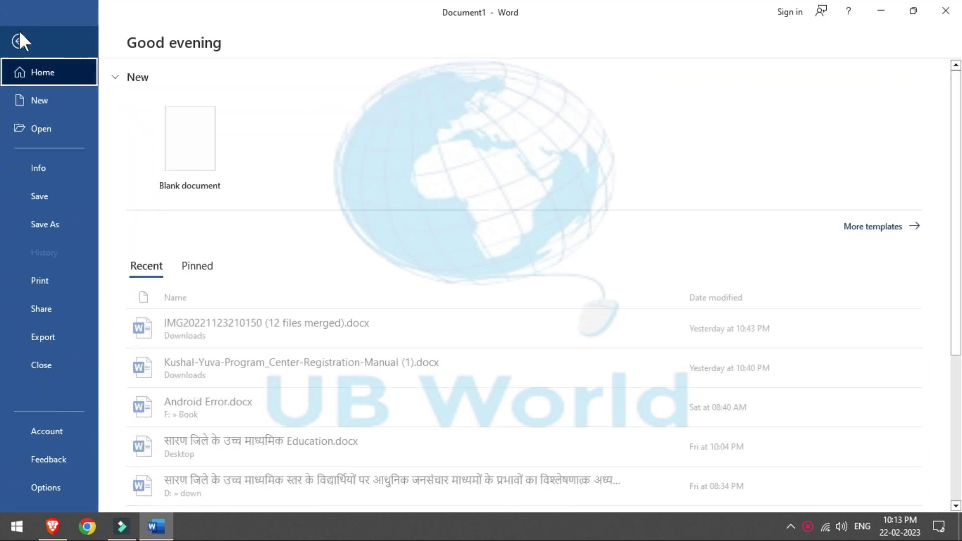
{"action": "left_click", "coordinate": [48, 481]}
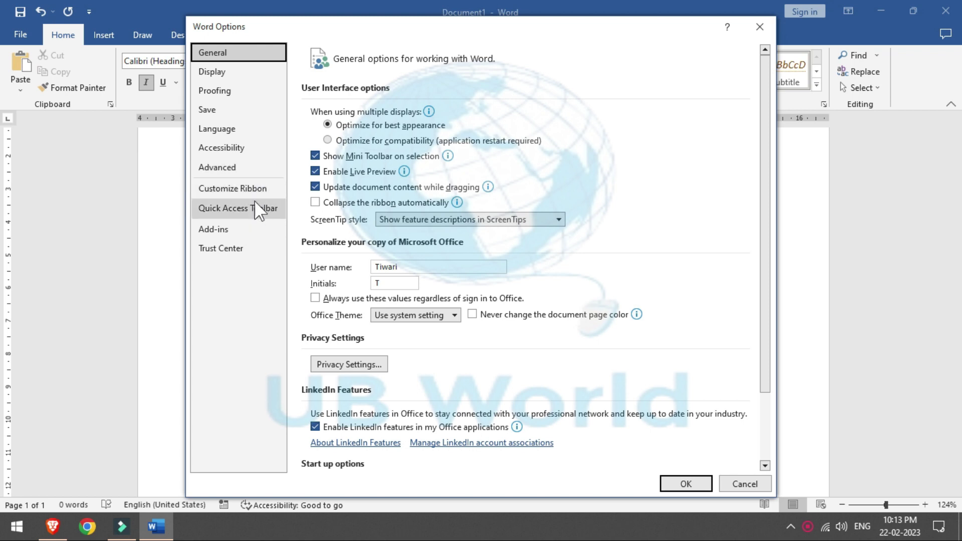
Step: Show the Advanced category of Word Options to review its editing options
{"action": "left_click", "coordinate": [261, 174]}
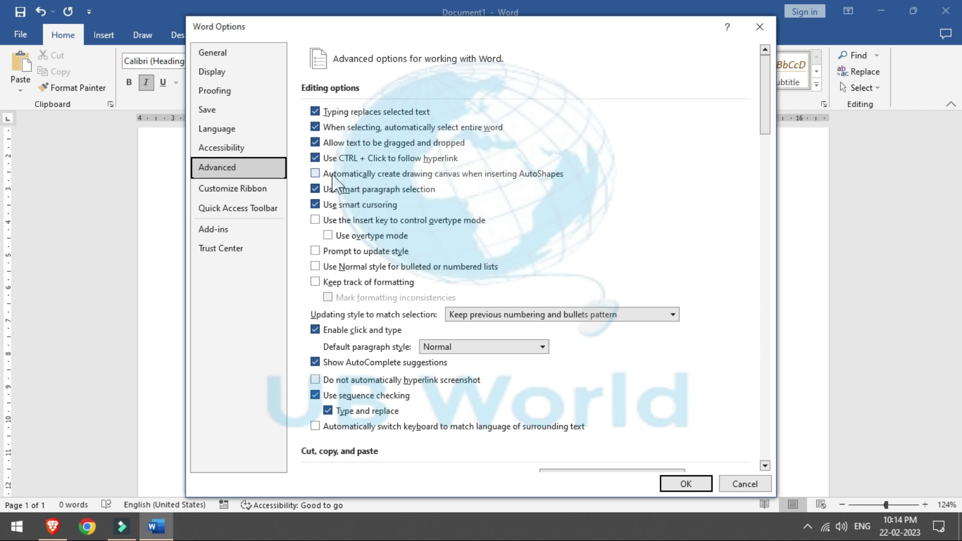
Step: Close Word Options and dismiss the shortcut menu on the page
{"action": "left_click", "coordinate": [759, 27]}
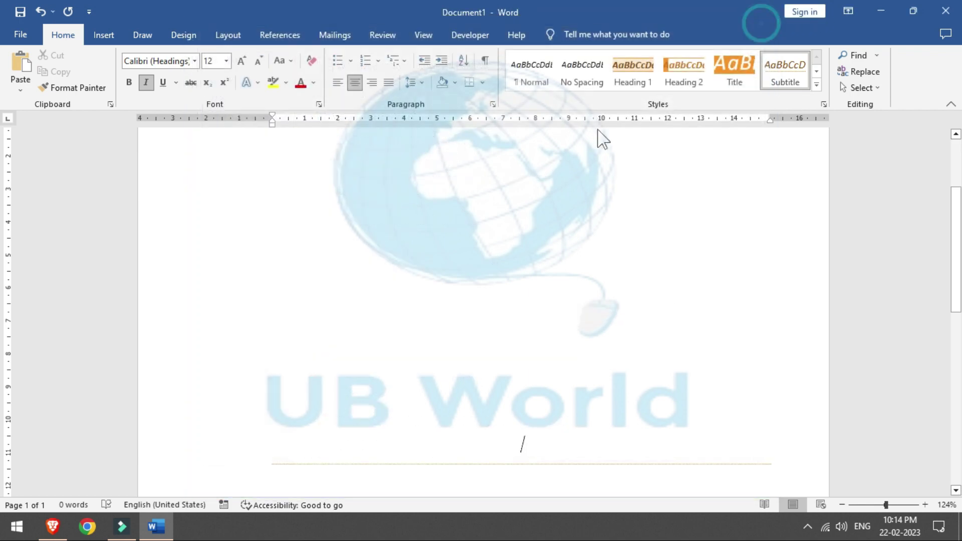
{"action": "right_click", "coordinate": [505, 204]}
{"action": "left_click", "coordinate": [385, 249]}
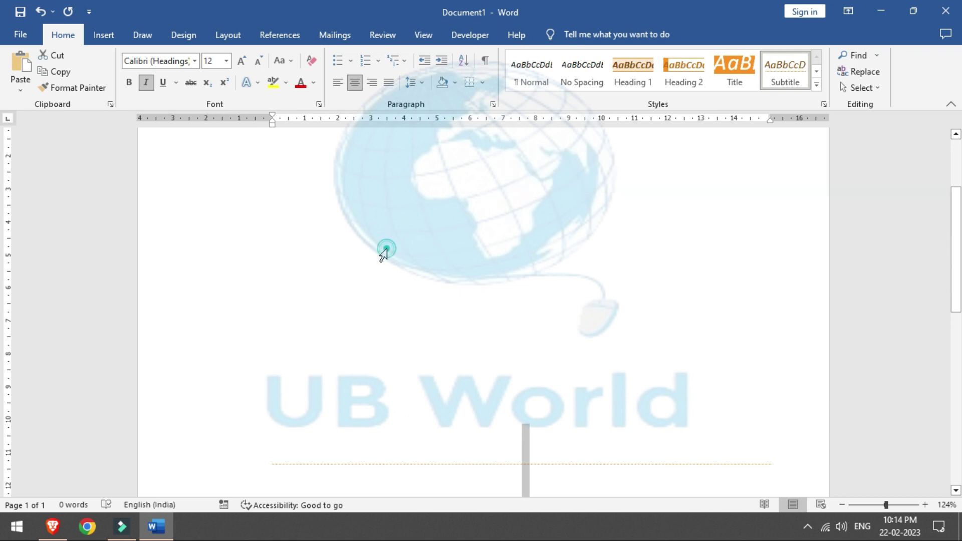
Step: Change the page's vertical alignment from Center to Top in Page Setup
{"action": "left_click", "coordinate": [218, 40]}
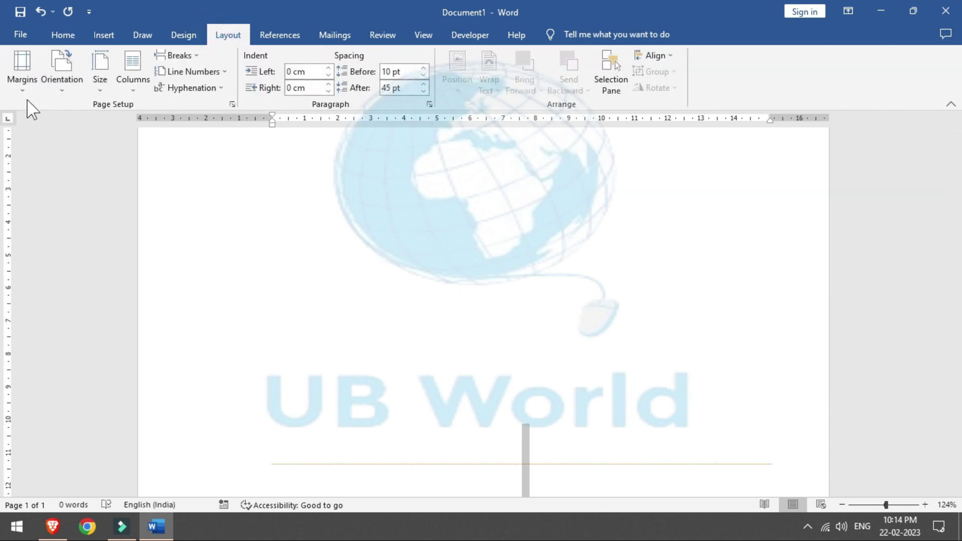
{"action": "left_click", "coordinate": [23, 85]}
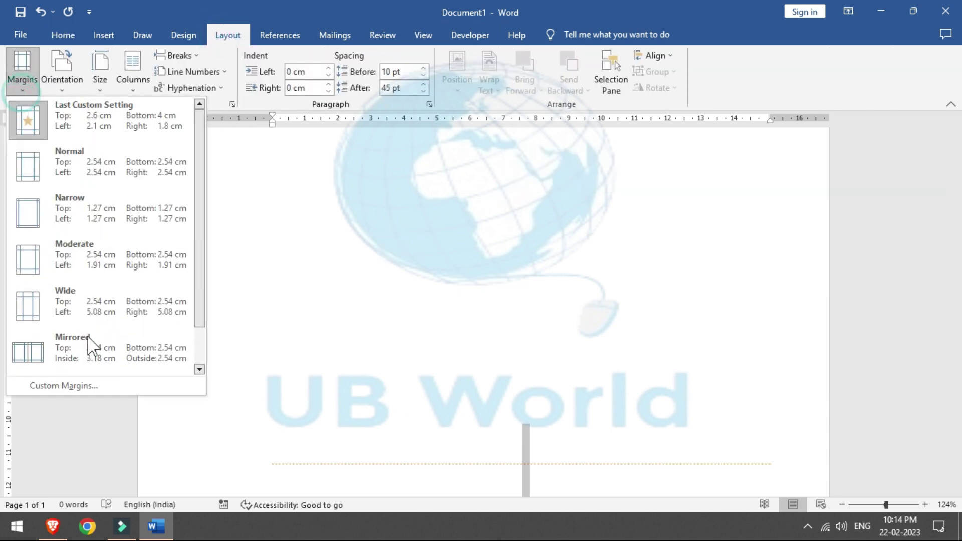
{"action": "left_click", "coordinate": [86, 384]}
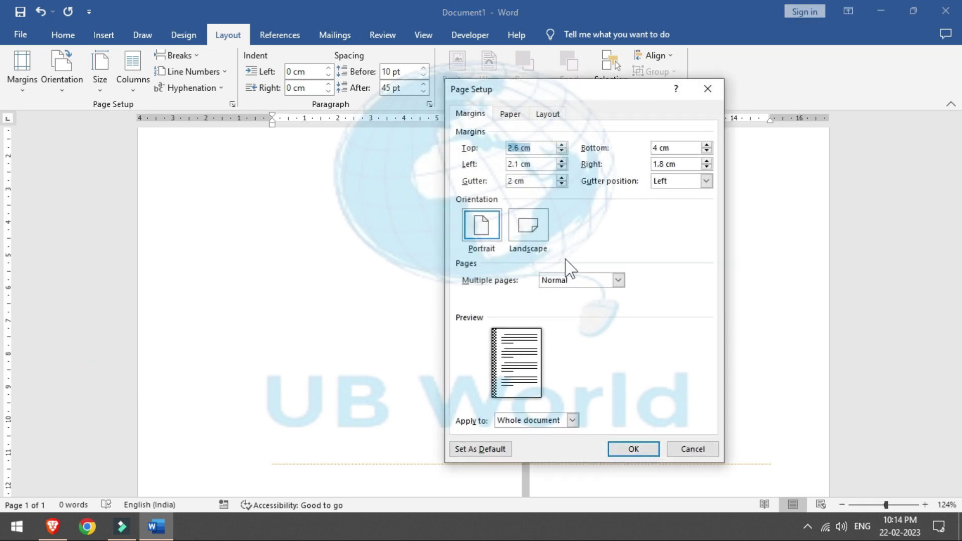
{"action": "left_click", "coordinate": [549, 113]}
{"action": "left_click", "coordinate": [613, 274]}
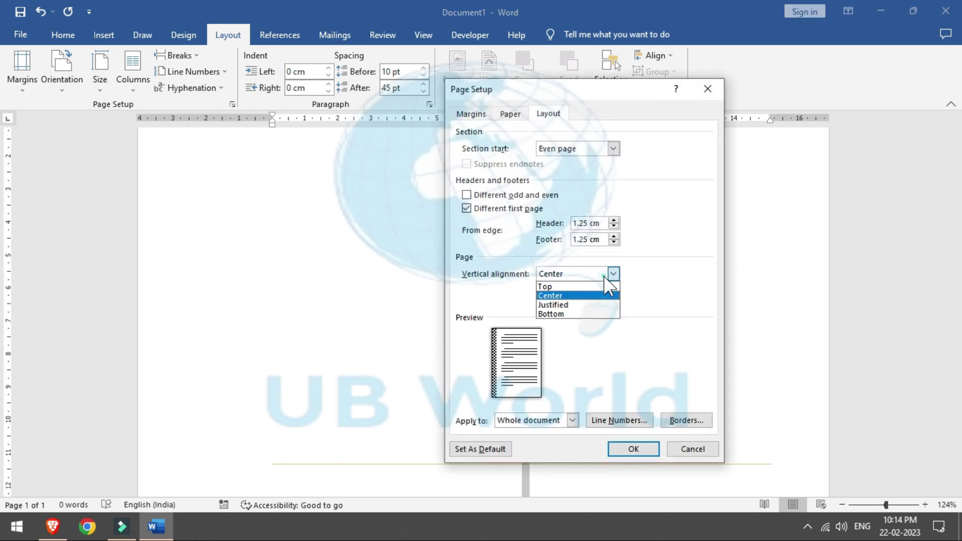
{"action": "left_click", "coordinate": [596, 284]}
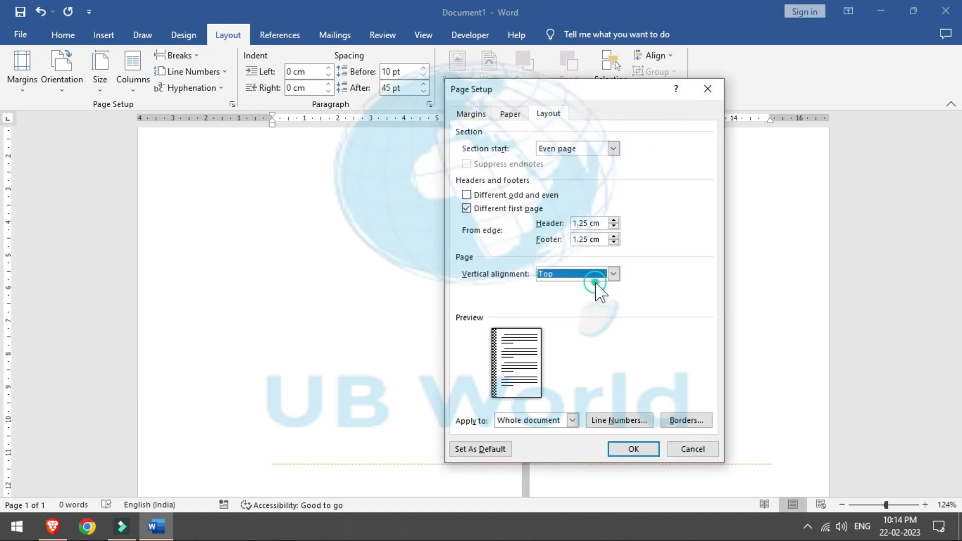
{"action": "left_click", "coordinate": [633, 448]}
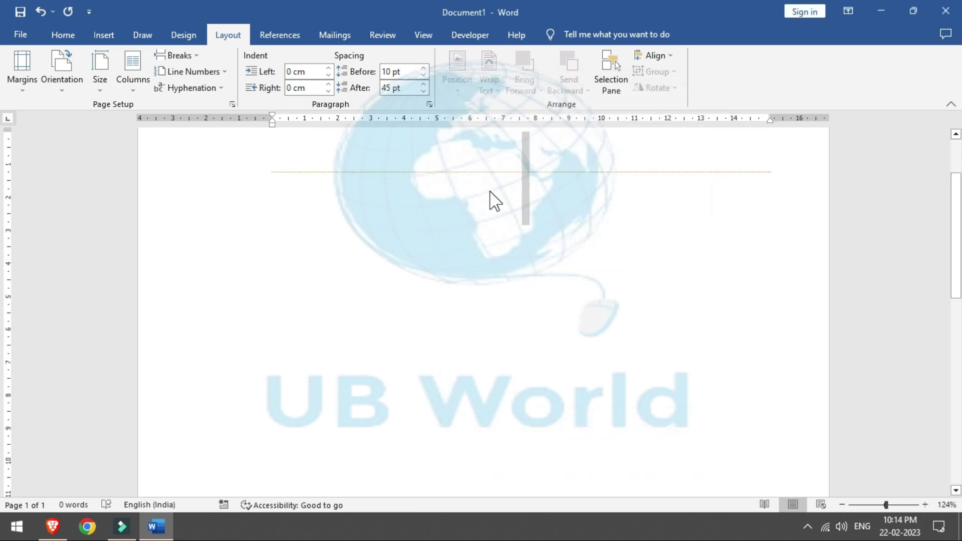
{"action": "left_click", "coordinate": [490, 194]}
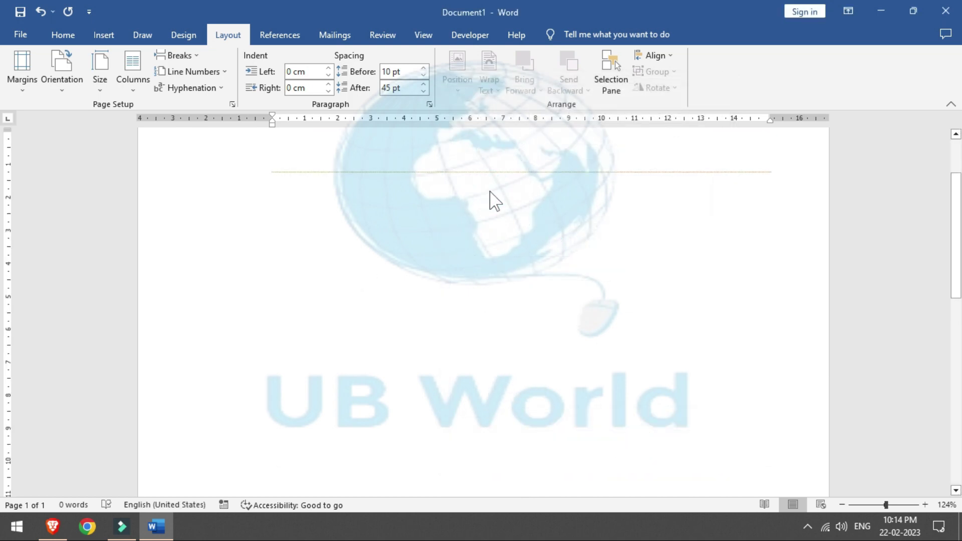
Step: Insert =rand() sample paragraphs and drag 'To make your' after 'document look'
{"action": "type", "text": "=ra"}
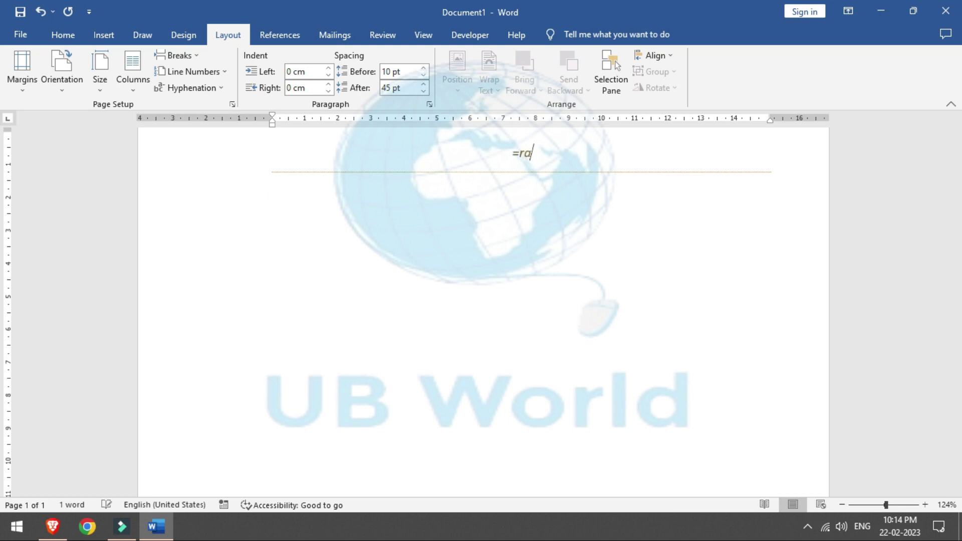
{"action": "type", "text": "nd"}
{"action": "type", "text": "()"}
{"action": "key", "text": "Return"}
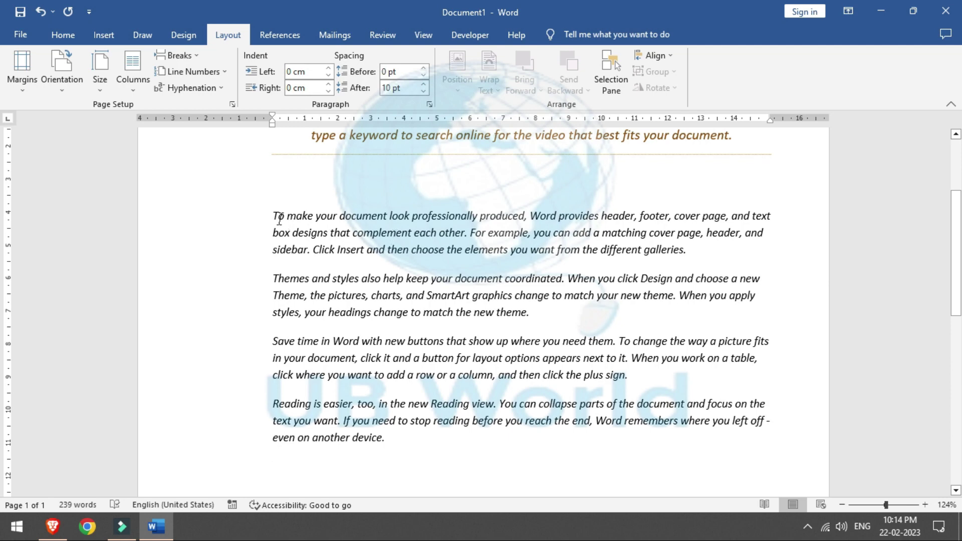
{"action": "left_click_drag", "start_coordinate": [273, 217], "coordinate": [406, 215]}
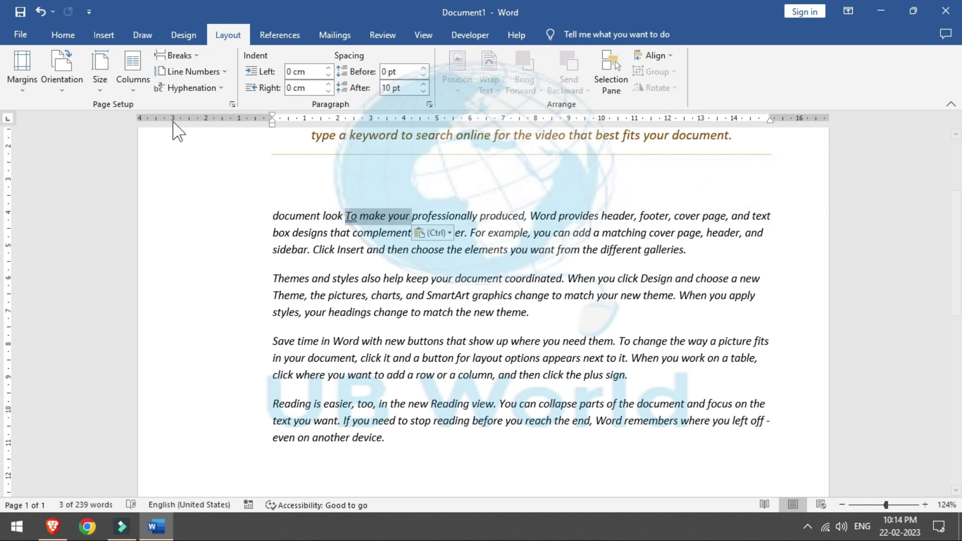
{"action": "left_click", "coordinate": [20, 34]}
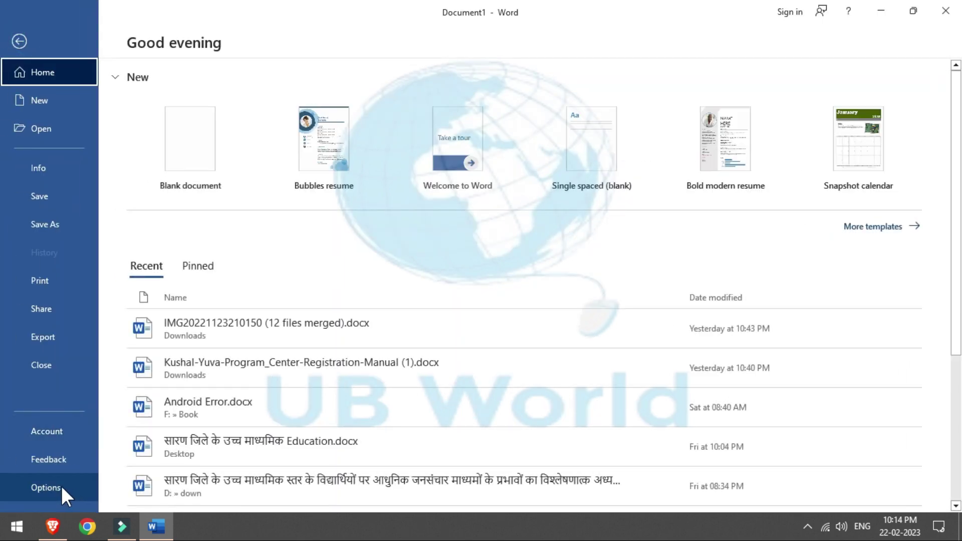
Step: Reopen Word Options on the Advanced editing settings, then close it
{"action": "left_click", "coordinate": [61, 486]}
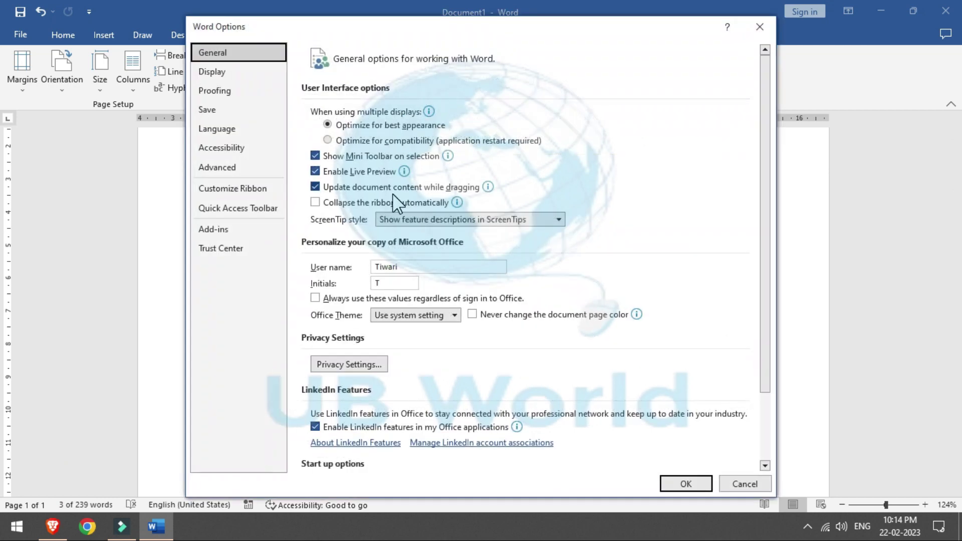
{"action": "left_click", "coordinate": [230, 169]}
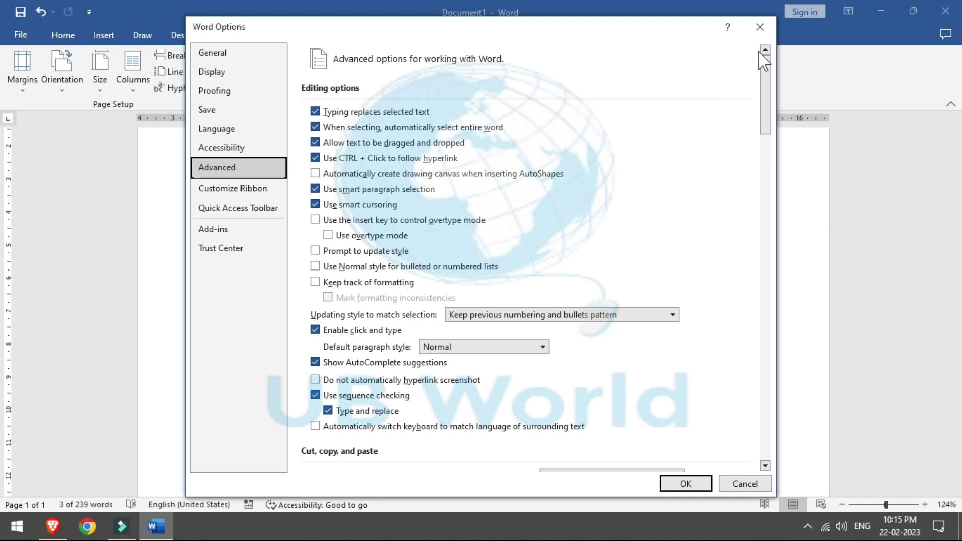
{"action": "left_click", "coordinate": [771, 21]}
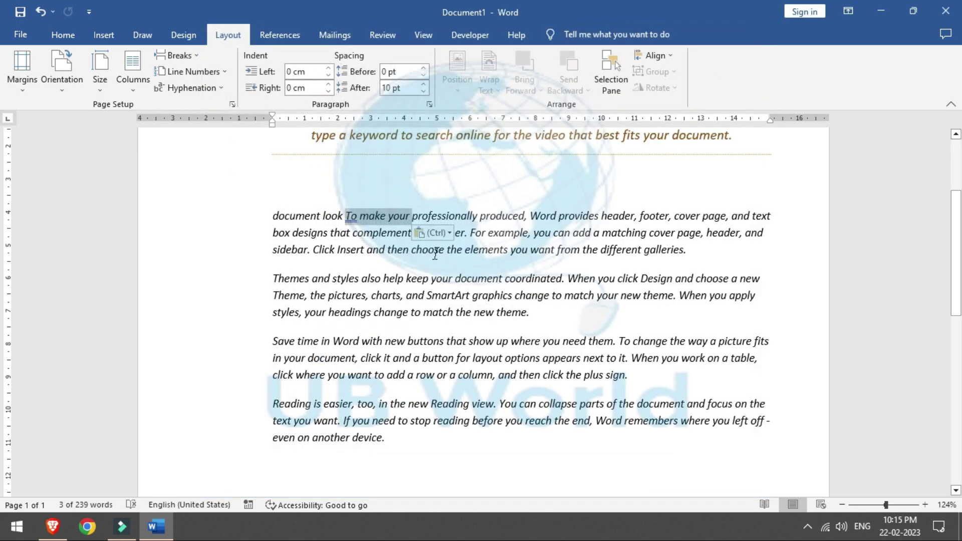
Step: Make the word 'choose' a hyperlink to the address 'yfvjhvvjvkvj' using Ctrl+K
{"action": "left_click", "coordinate": [434, 252]}
{"action": "right_click", "coordinate": [434, 252]}
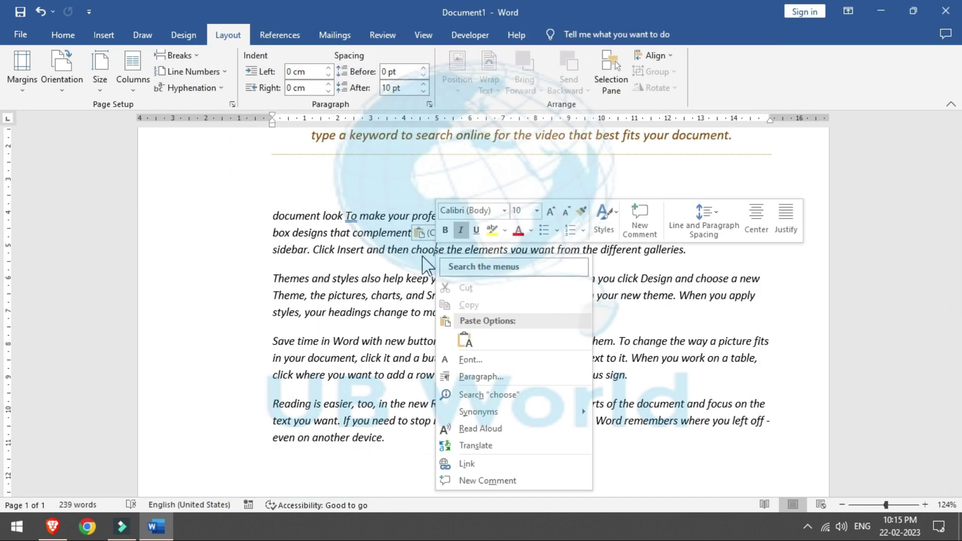
{"action": "left_click", "coordinate": [422, 255]}
{"action": "double_click", "coordinate": [423, 255]}
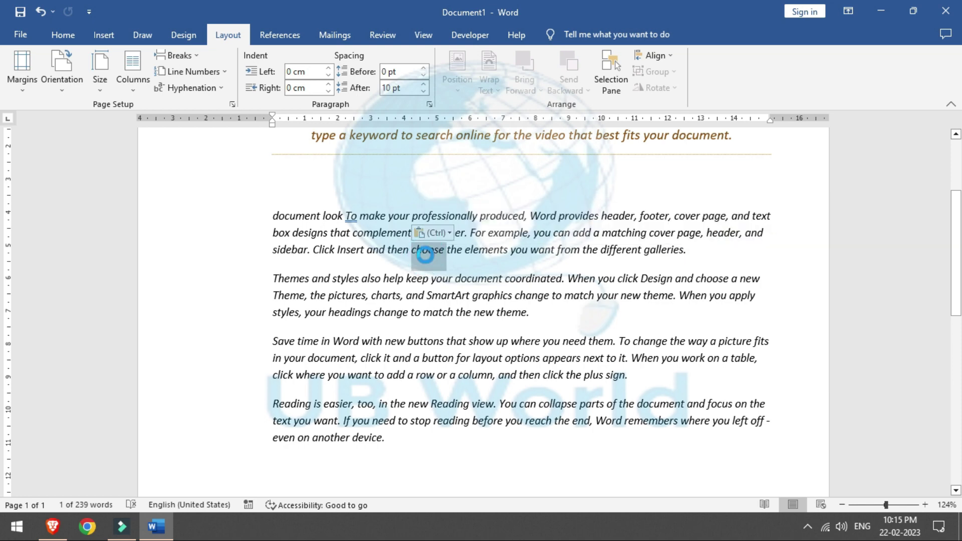
{"action": "key", "text": "ctrl+k"}
{"action": "type", "text": "yfv"}
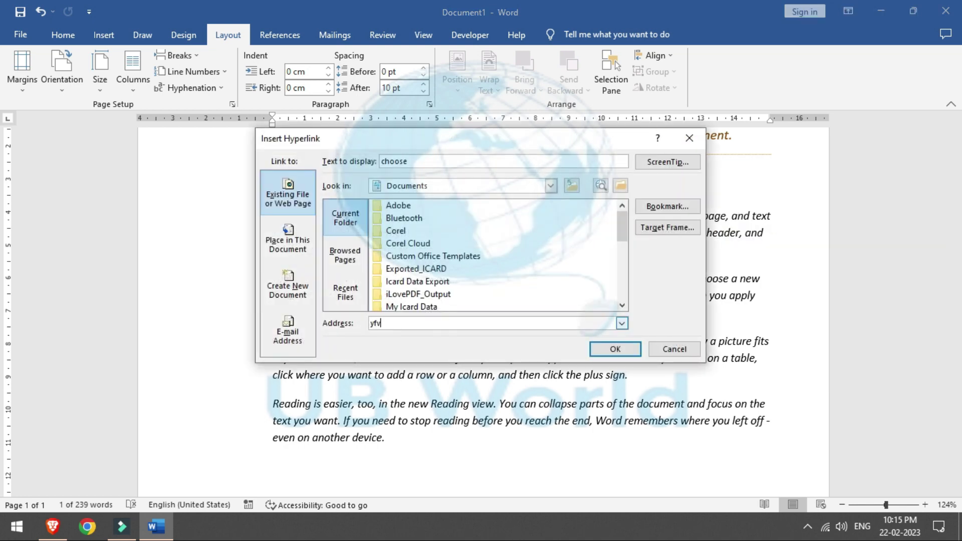
{"action": "type", "text": "jhvvjvkvjk"}
{"action": "left_click", "coordinate": [621, 347]}
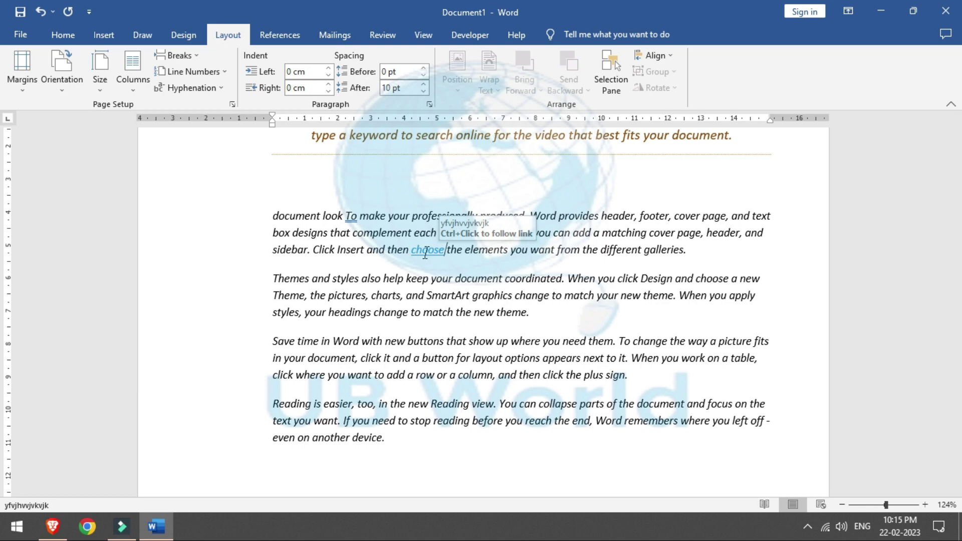
Step: Open Word Options' Advanced page and scroll to the Cut, copy, and paste settings
{"action": "left_click", "coordinate": [20, 35]}
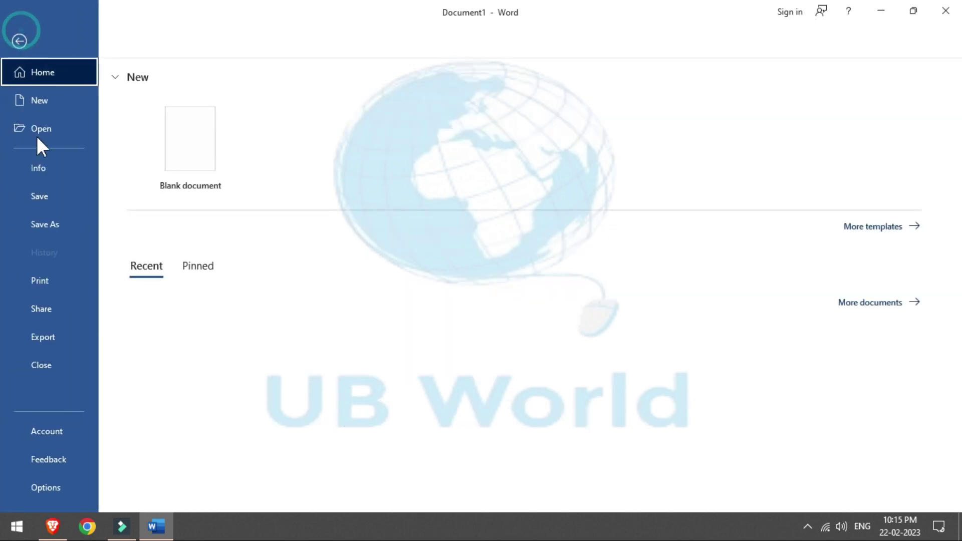
{"action": "left_click", "coordinate": [49, 485]}
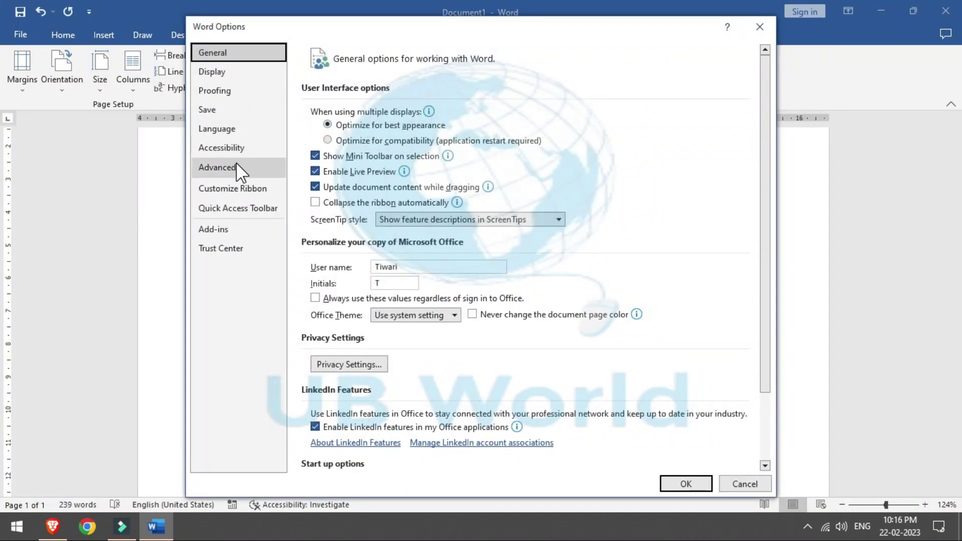
{"action": "left_click", "coordinate": [236, 167]}
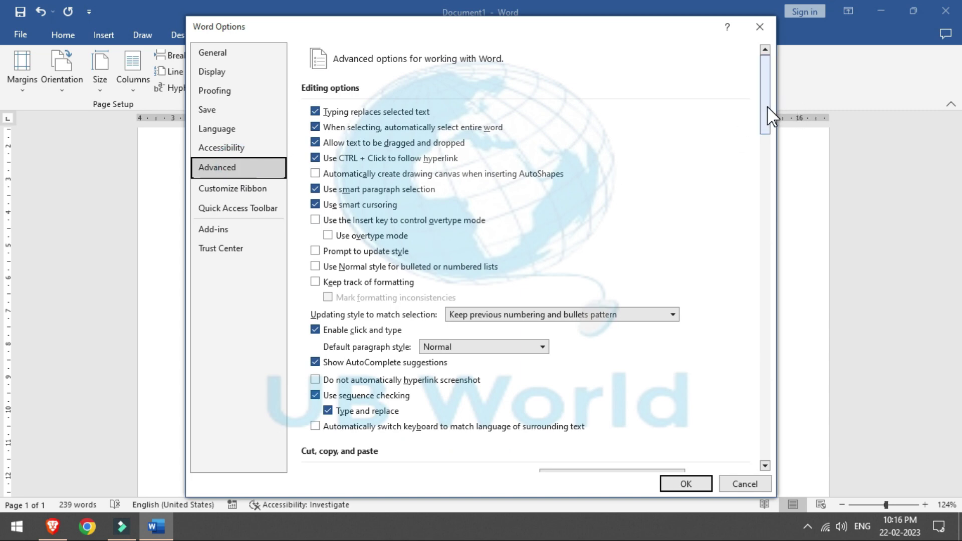
{"action": "left_click_drag", "start_coordinate": [770, 116], "coordinate": [768, 157]}
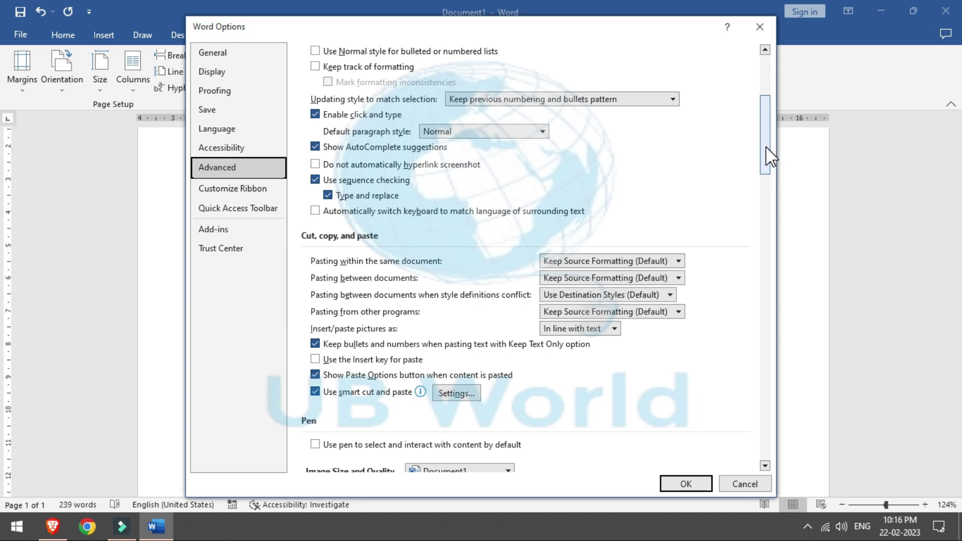
{"action": "scroll", "coordinate": [769, 156], "scroll_direction": "down", "scroll_amount": 3}
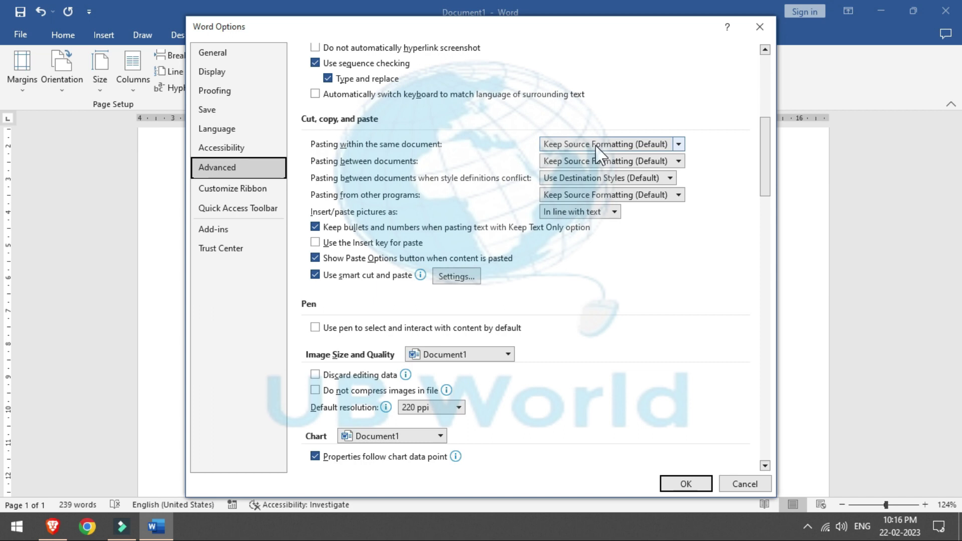
{"action": "left_click", "coordinate": [679, 146]}
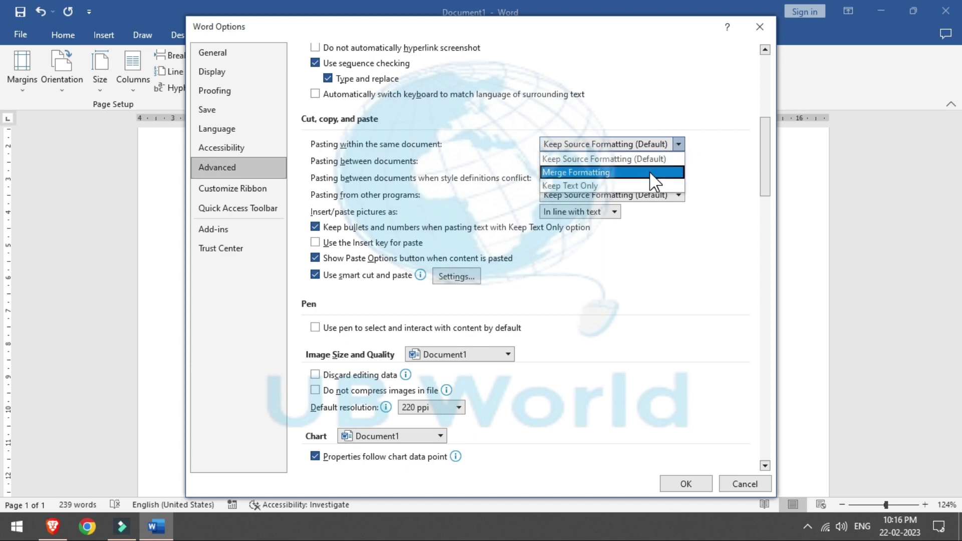
{"action": "left_click", "coordinate": [646, 264]}
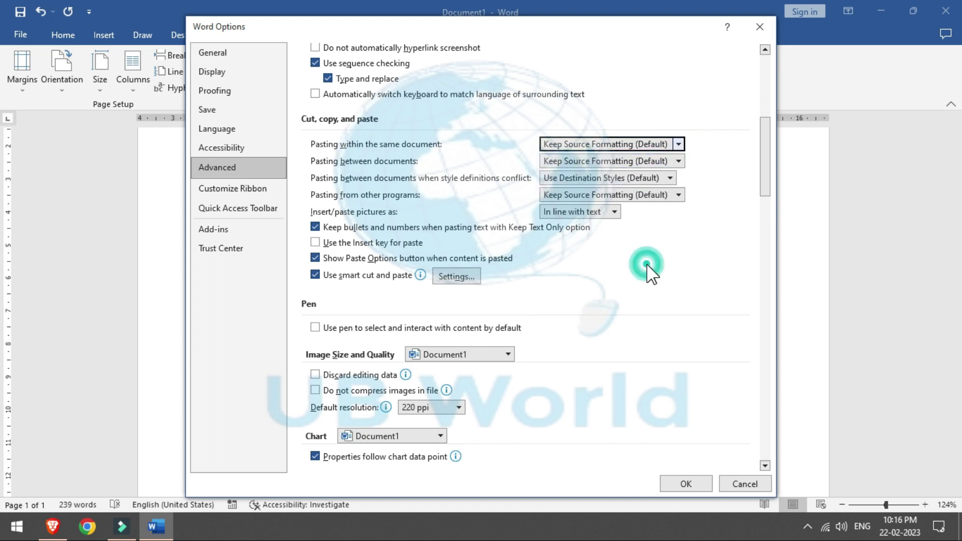
{"action": "left_click", "coordinate": [680, 161]}
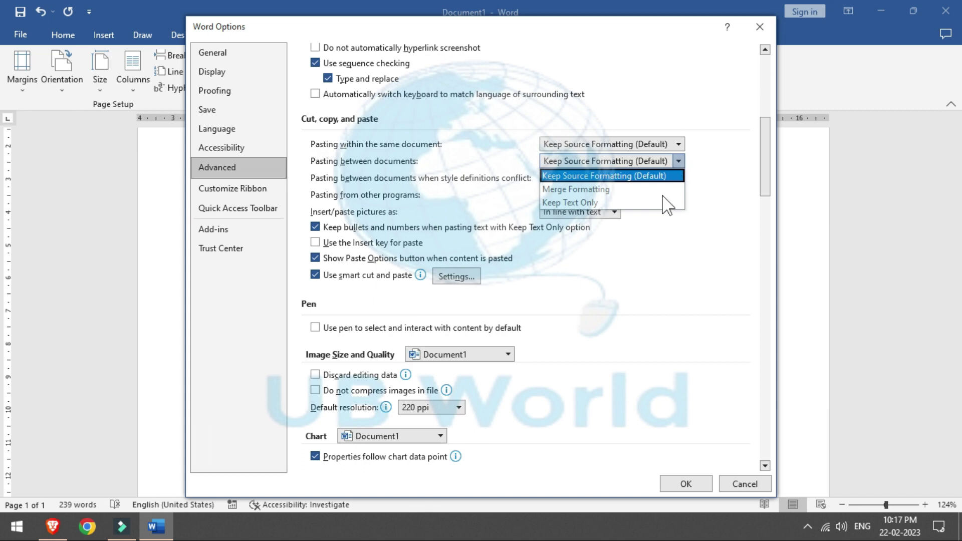
{"action": "left_click", "coordinate": [654, 273]}
{"action": "left_click", "coordinate": [634, 195]}
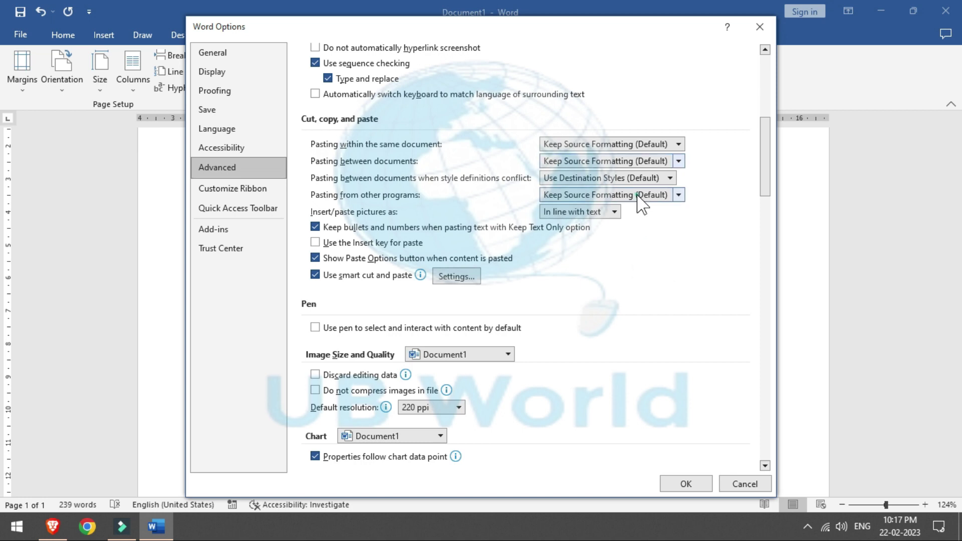
{"action": "left_click", "coordinate": [629, 284]}
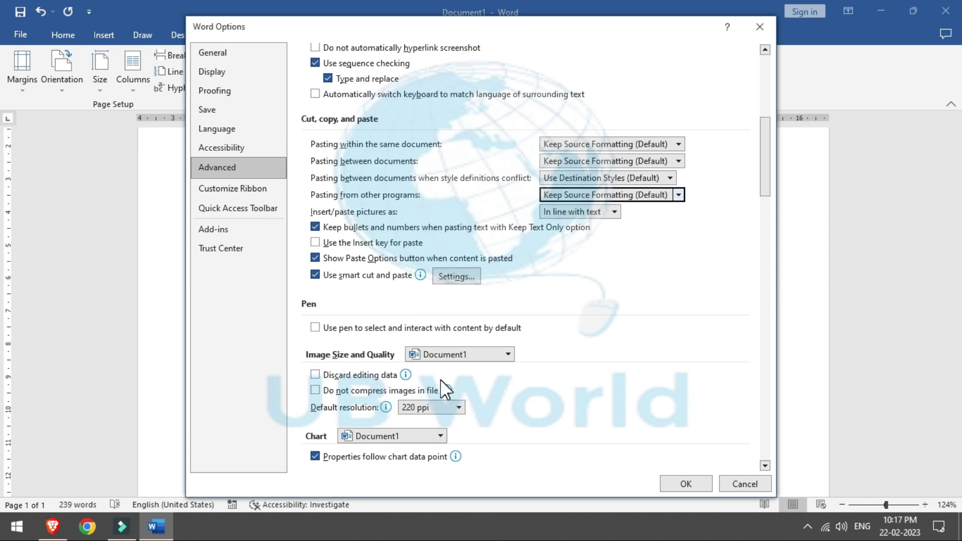
Step: Keep Document1 under Image Size and Quality and set its default resolution to 330 ppi
{"action": "left_click", "coordinate": [467, 357]}
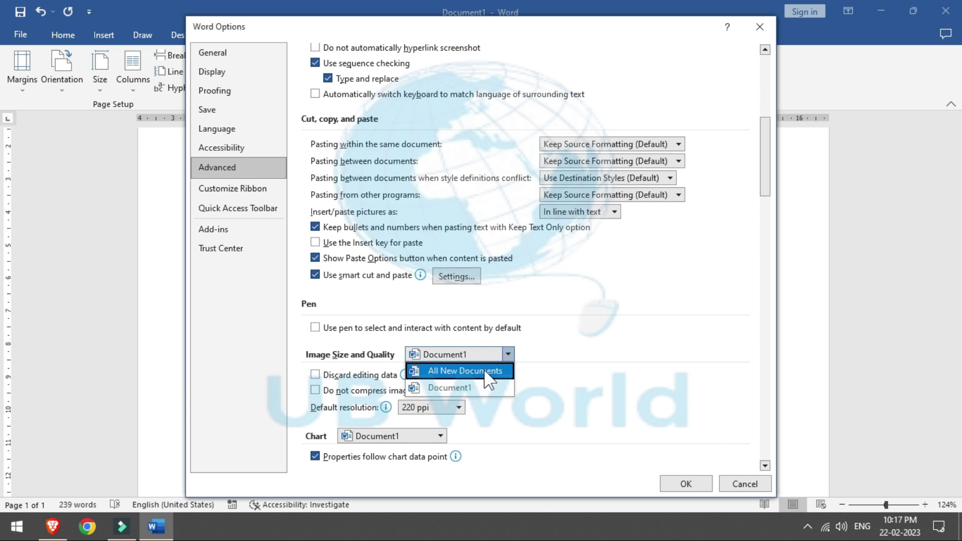
{"action": "left_click", "coordinate": [561, 382]}
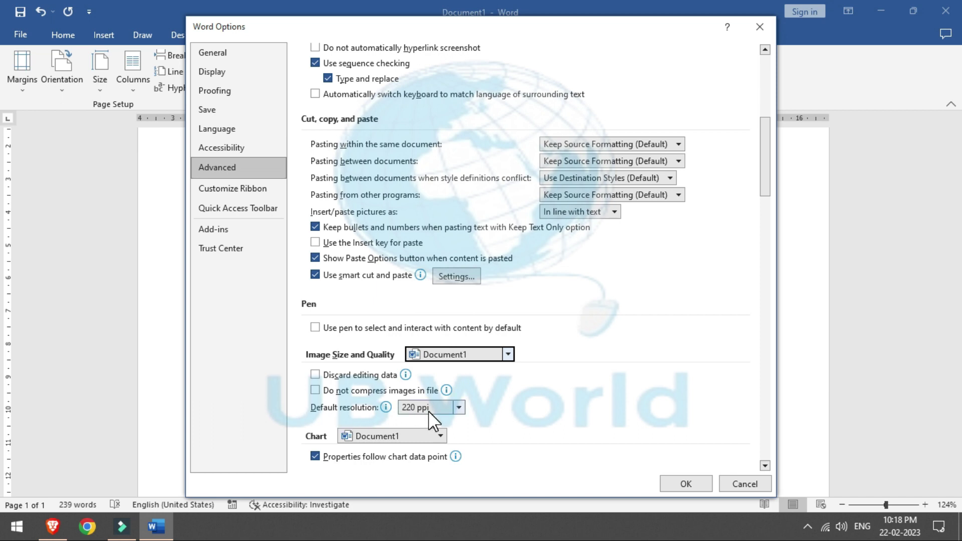
{"action": "left_click", "coordinate": [459, 409]}
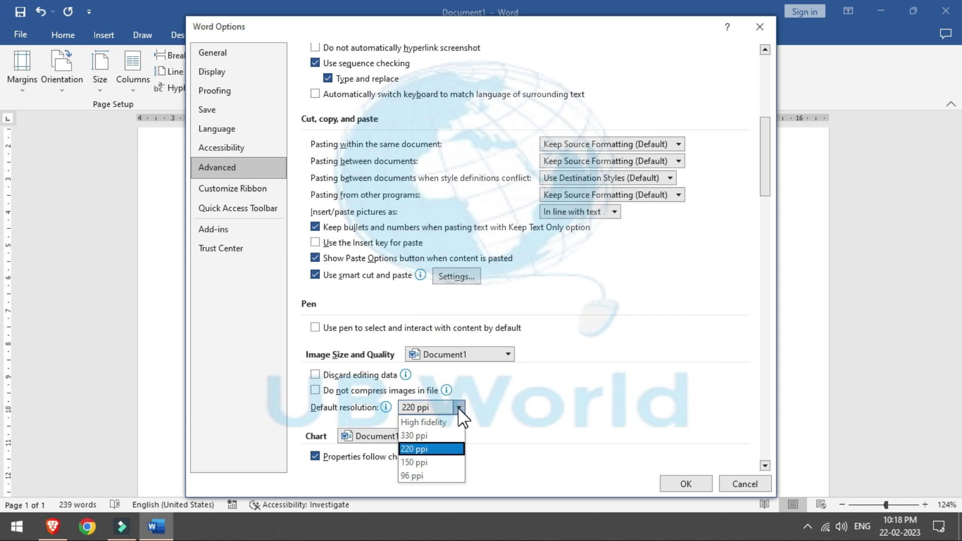
{"action": "left_click", "coordinate": [443, 436]}
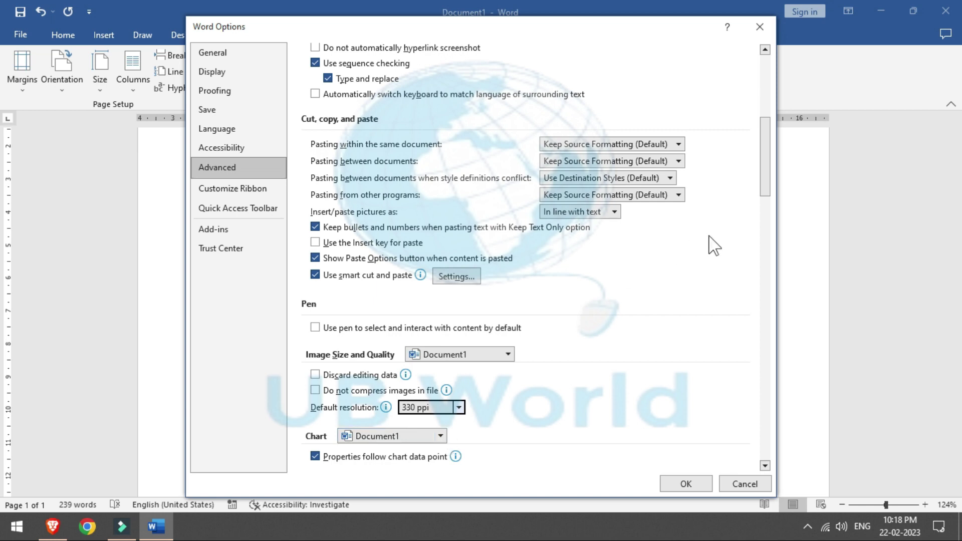
Step: Scroll through the Show document content and Display sections of the Advanced options
{"action": "left_click_drag", "start_coordinate": [768, 148], "coordinate": [768, 187]}
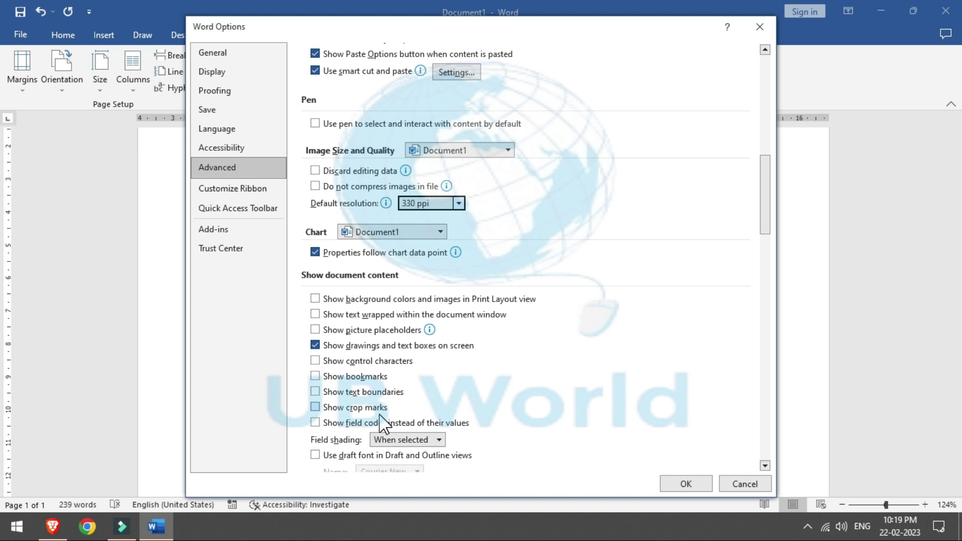
{"action": "left_click", "coordinate": [765, 210]}
{"action": "left_click_drag", "start_coordinate": [765, 208], "coordinate": [766, 255]}
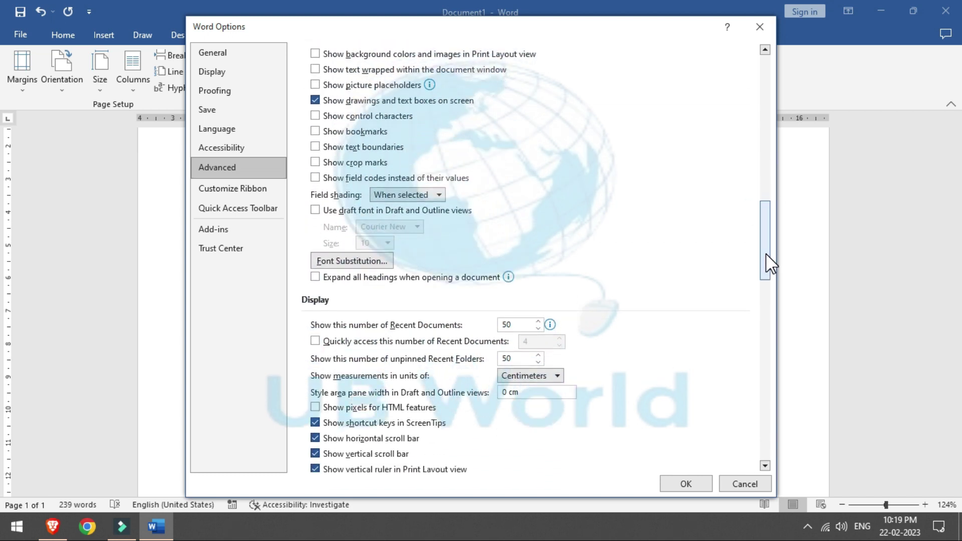
{"action": "left_click_drag", "start_coordinate": [766, 254], "coordinate": [766, 280]}
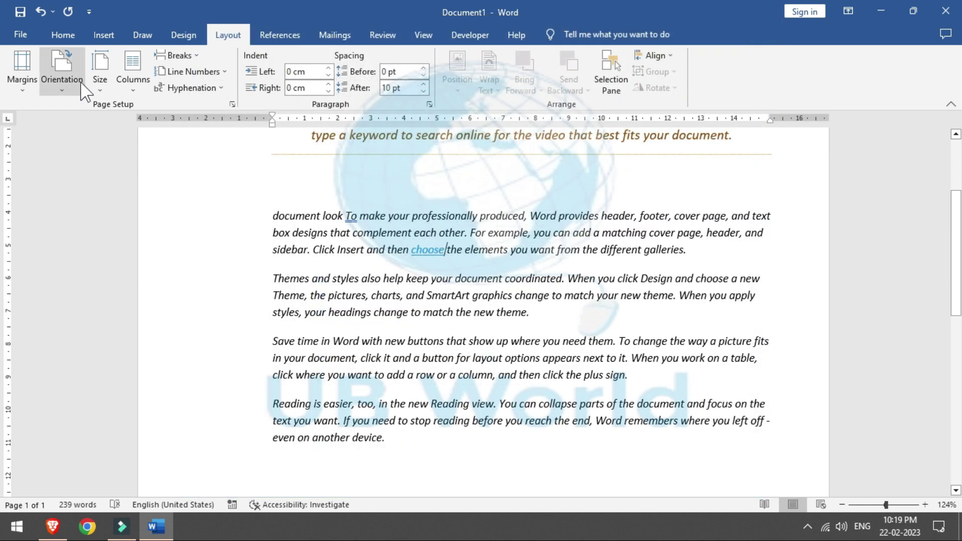
Step: Browse the Recent documents list under File > Open, then reopen Word Options
{"action": "left_click", "coordinate": [19, 35]}
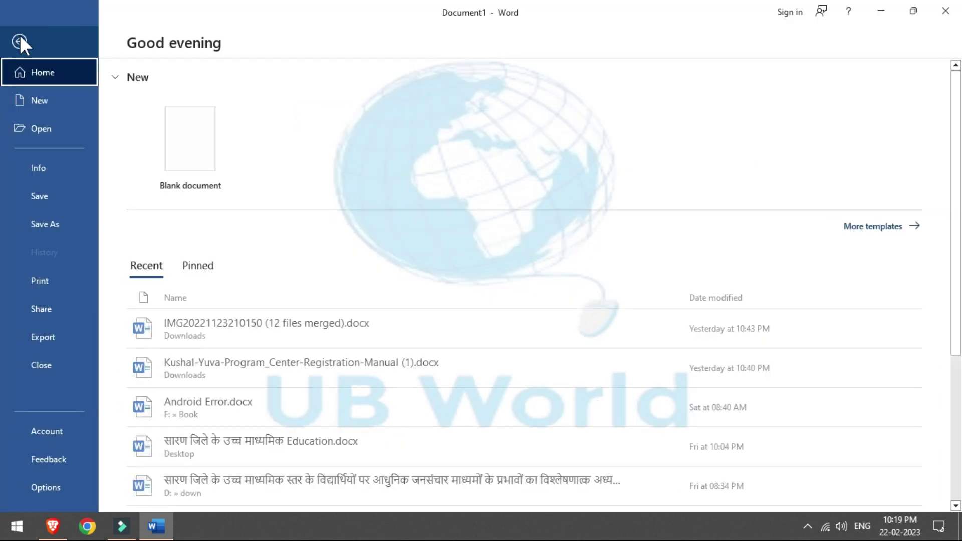
{"action": "left_click", "coordinate": [44, 130]}
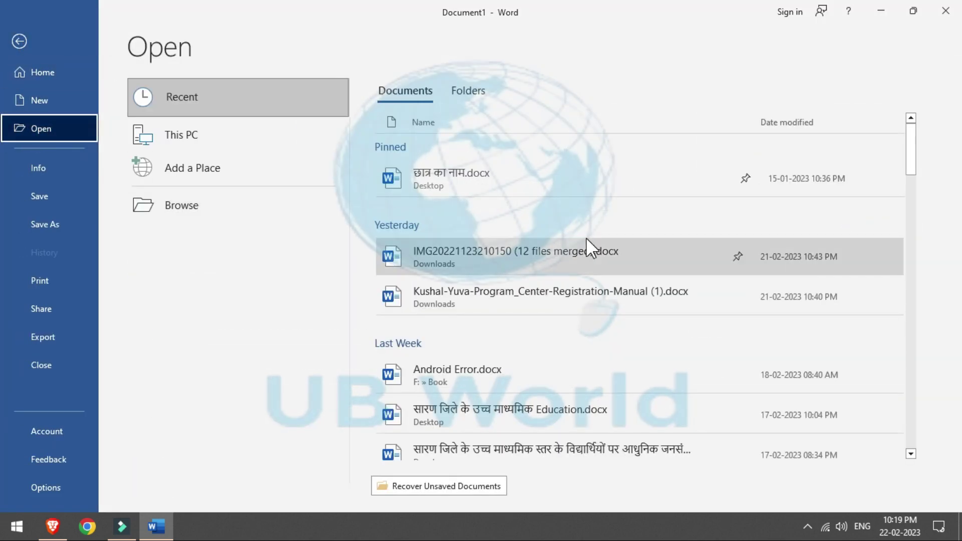
{"action": "mouse_move", "coordinate": [907, 156]}
{"action": "left_mouse_down"}
{"action": "mouse_move", "coordinate": [906, 410]}
{"action": "mouse_move", "coordinate": [917, 496]}
{"action": "left_mouse_up"}
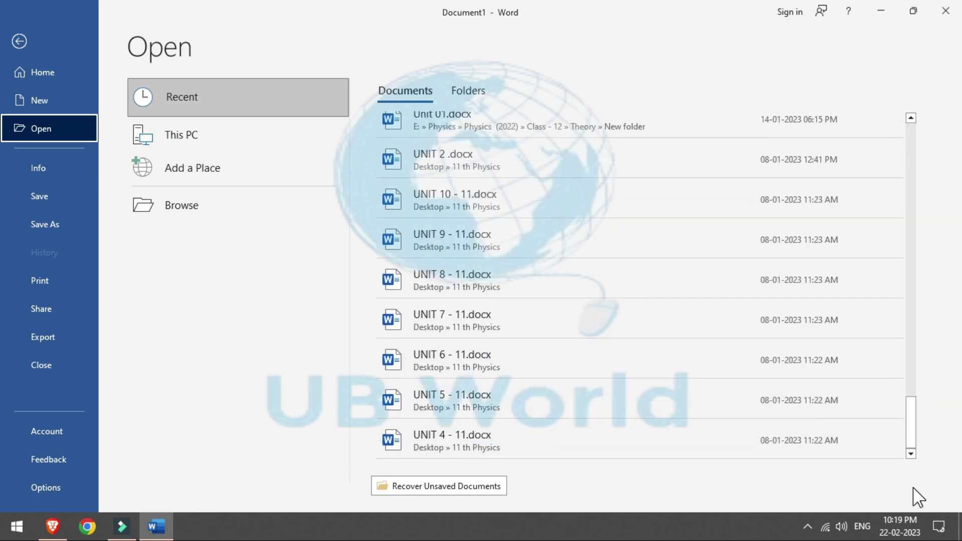
{"action": "left_click", "coordinate": [52, 485]}
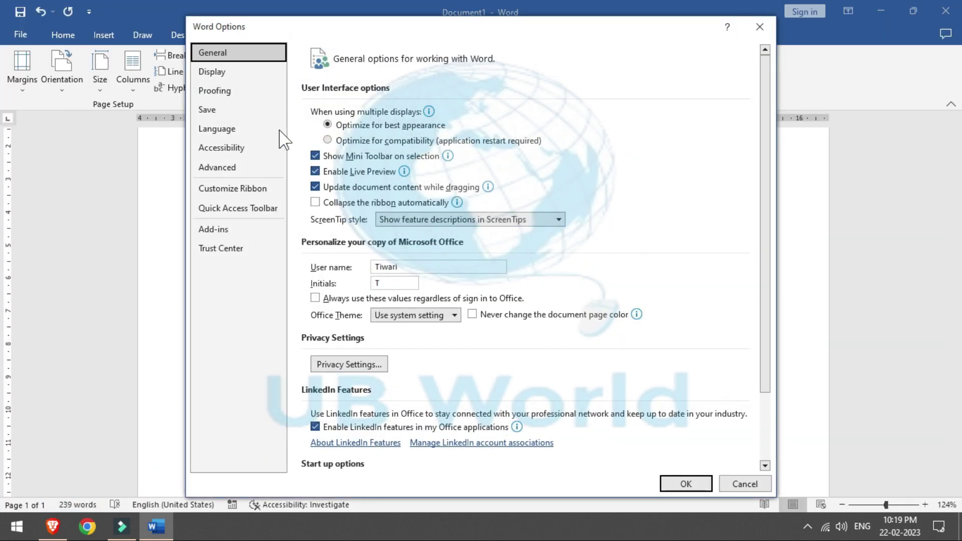
Step: Open the Advanced page and scroll to Display, which shows 50 recent documents and Centimeters
{"action": "left_click", "coordinate": [228, 177]}
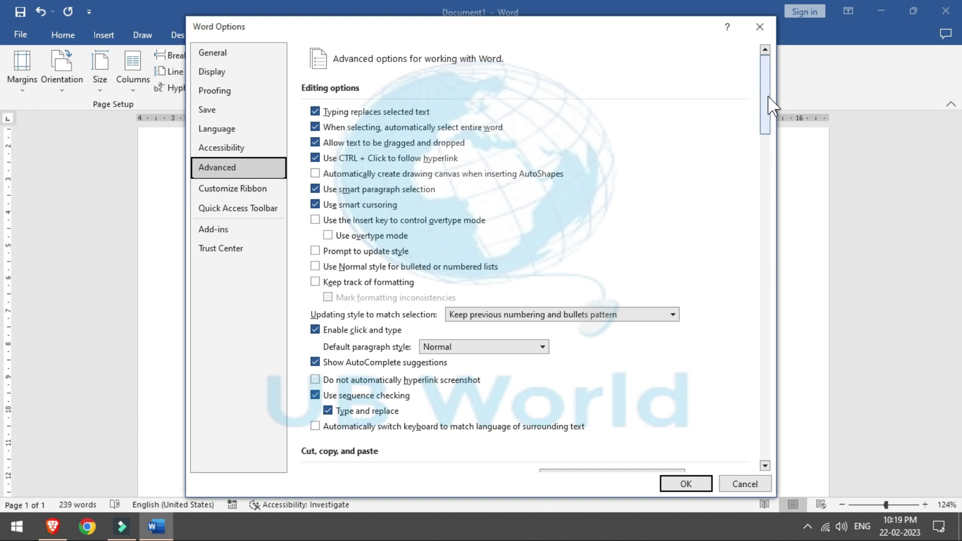
{"action": "left_click_drag", "start_coordinate": [768, 96], "coordinate": [760, 260]}
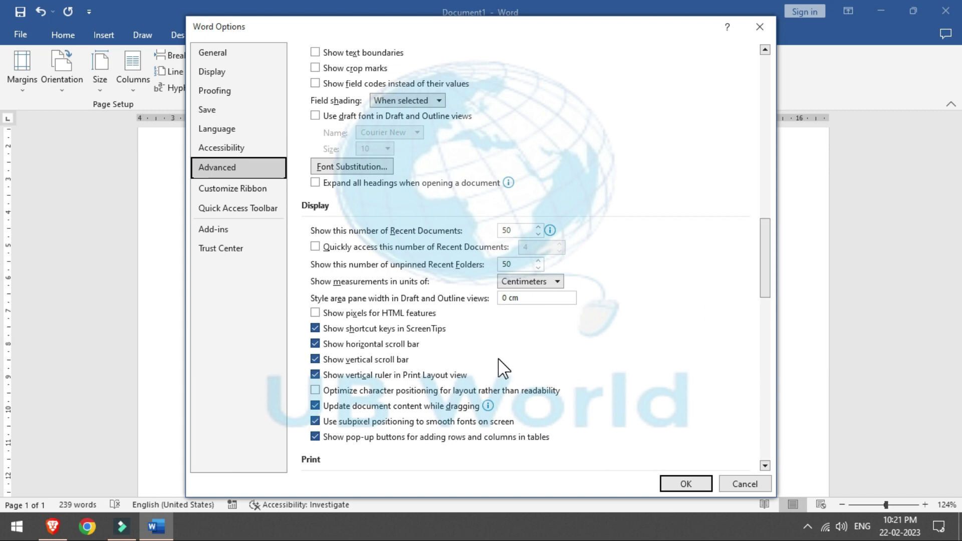
{"action": "left_click_drag", "start_coordinate": [772, 263], "coordinate": [773, 315]}
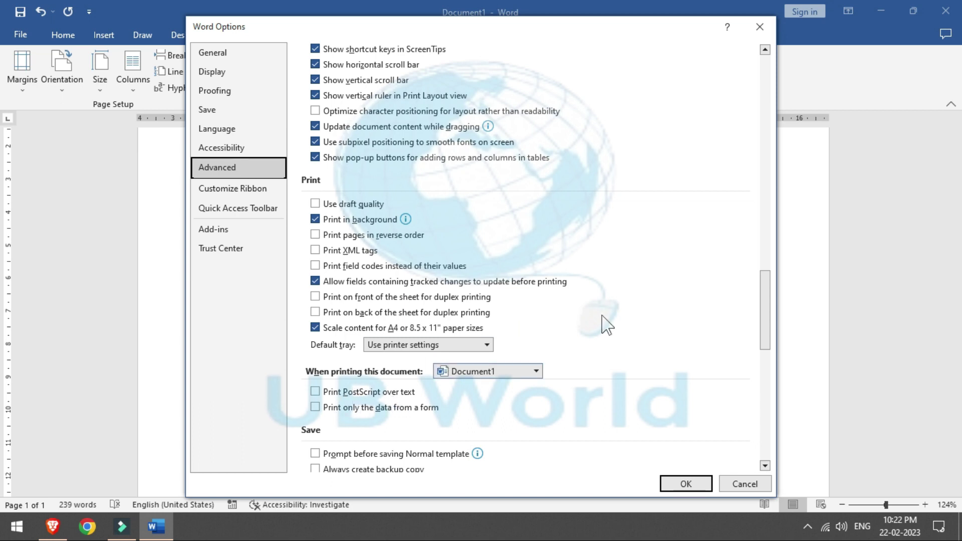
Step: Scroll the Advanced options past Save and General to the Layout options for Document1
{"action": "mouse_move", "coordinate": [767, 300]}
{"action": "left_mouse_down"}
{"action": "mouse_move", "coordinate": [771, 328]}
{"action": "mouse_move", "coordinate": [768, 321]}
{"action": "left_mouse_up"}
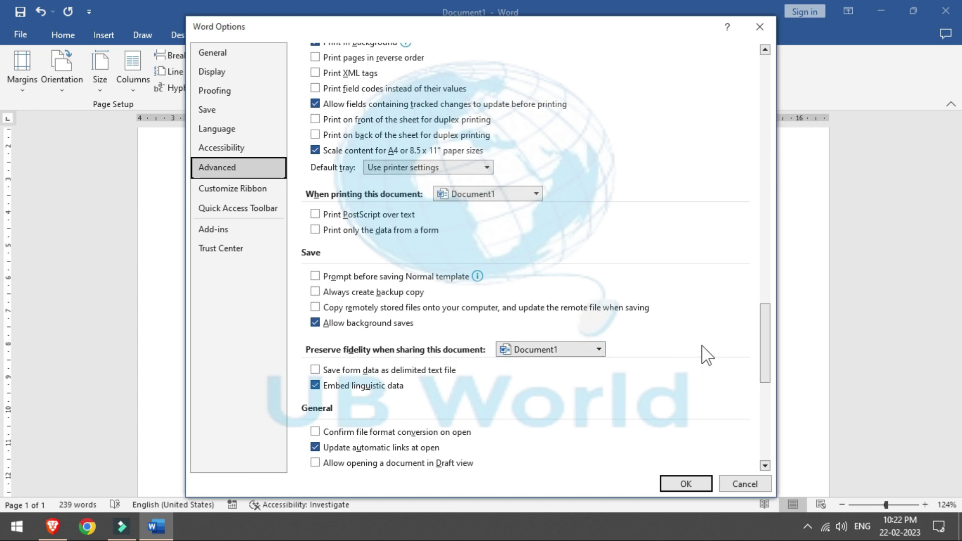
{"action": "left_click_drag", "start_coordinate": [765, 342], "coordinate": [767, 402]}
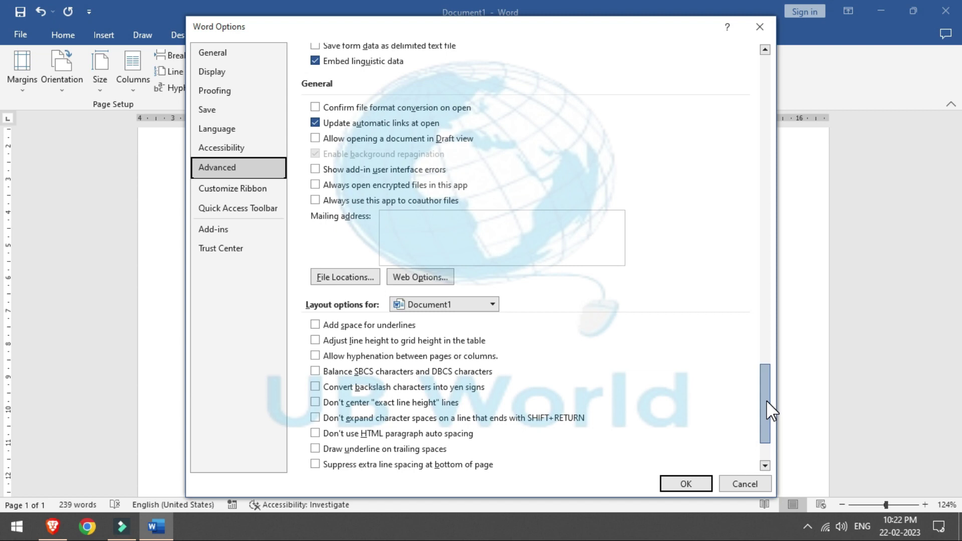
{"action": "left_click_drag", "start_coordinate": [766, 401], "coordinate": [768, 410]}
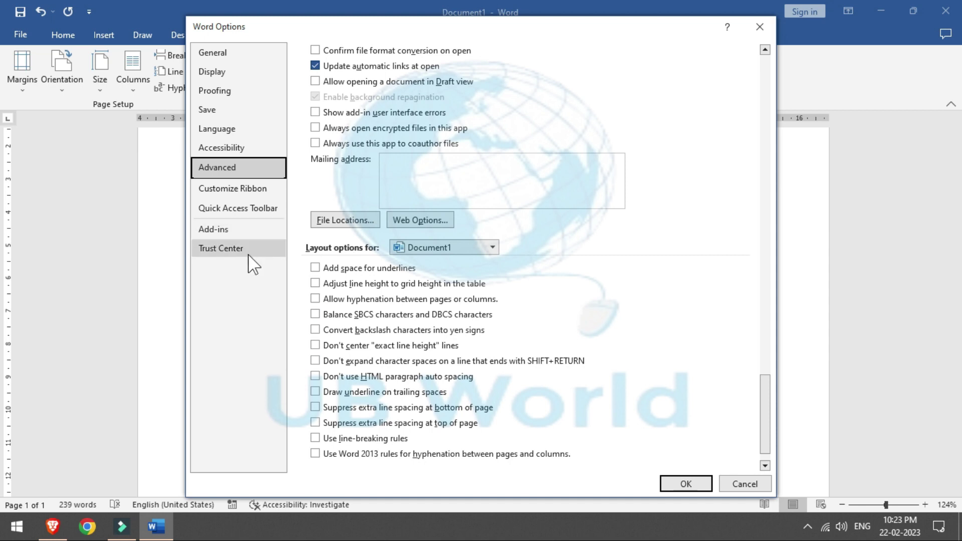
Step: In Customize Ribbon, drag Layout's Page Setup group into Home between Clipboard and Font
{"action": "left_click", "coordinate": [248, 188]}
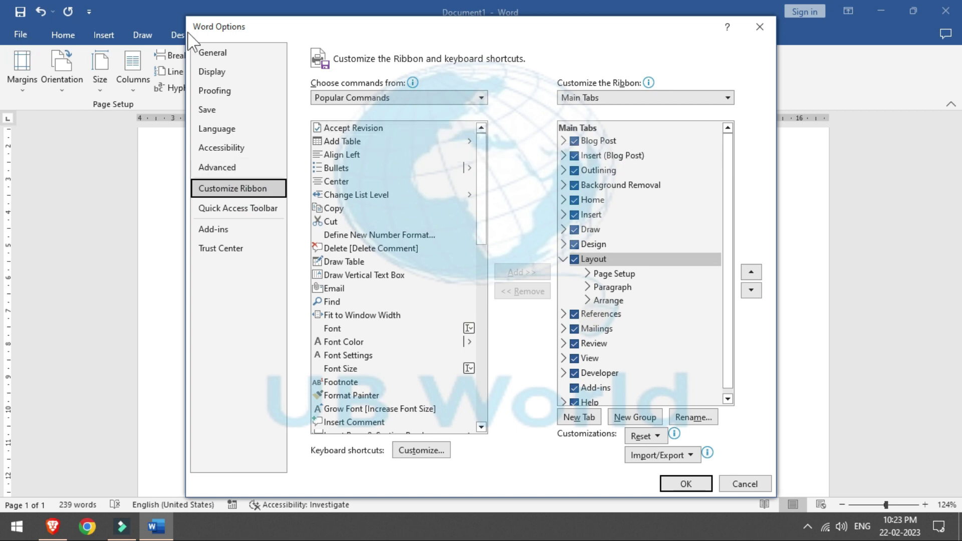
{"action": "left_click", "coordinate": [563, 259]}
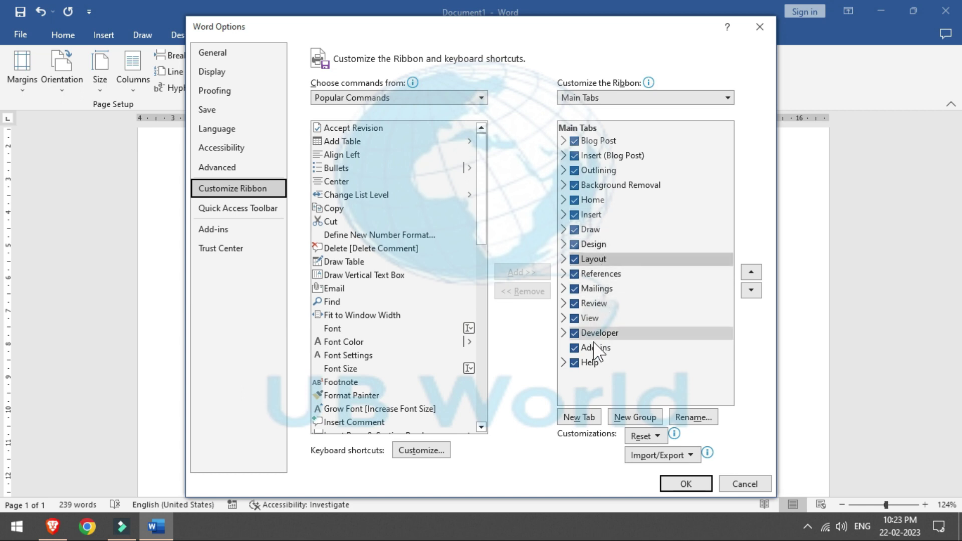
{"action": "left_click", "coordinate": [563, 259]}
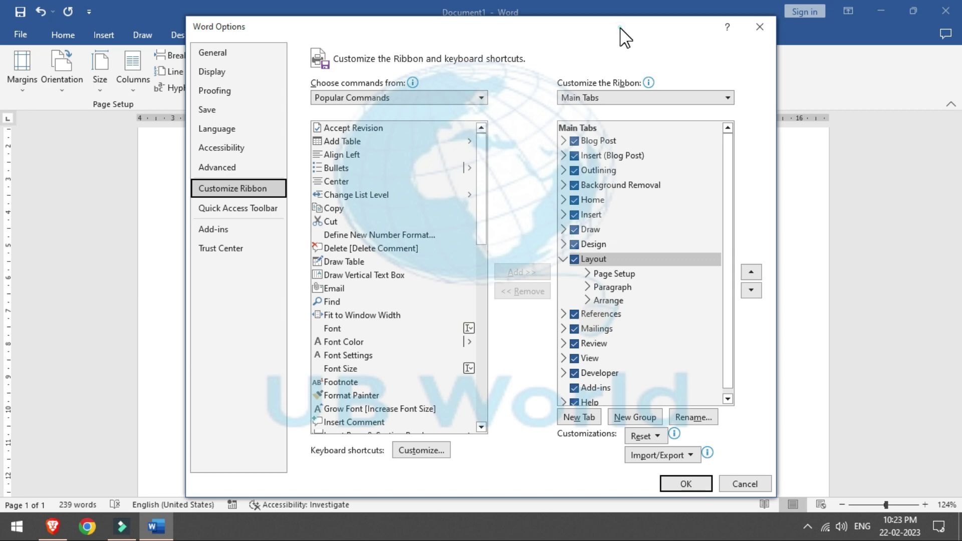
{"action": "left_click_drag", "start_coordinate": [621, 30], "coordinate": [585, 93]}
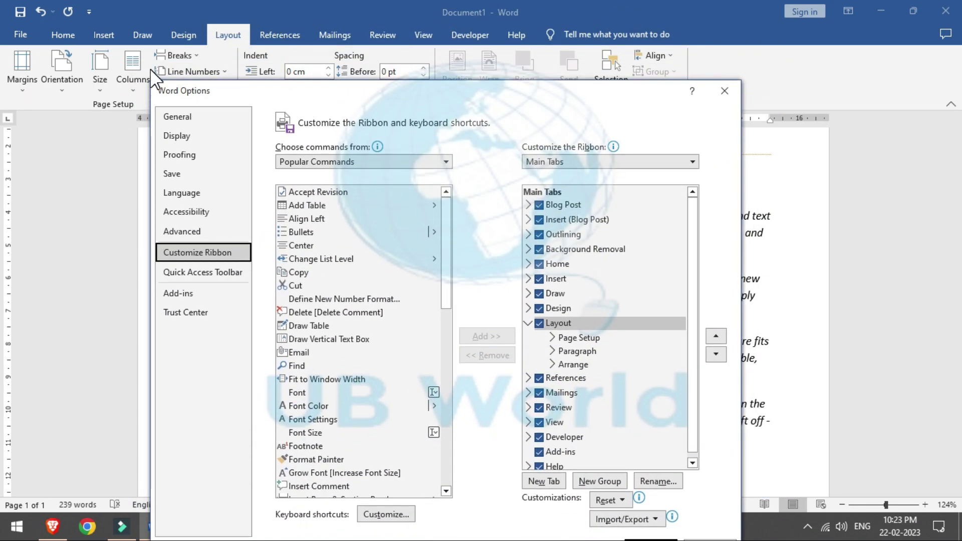
{"action": "left_click_drag", "start_coordinate": [333, 92], "coordinate": [313, 15]}
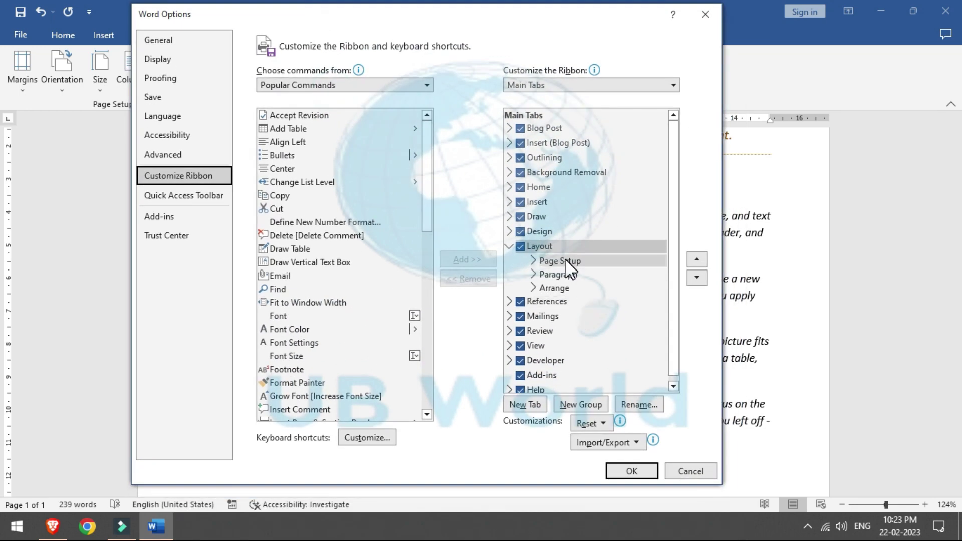
{"action": "left_click", "coordinate": [509, 187]}
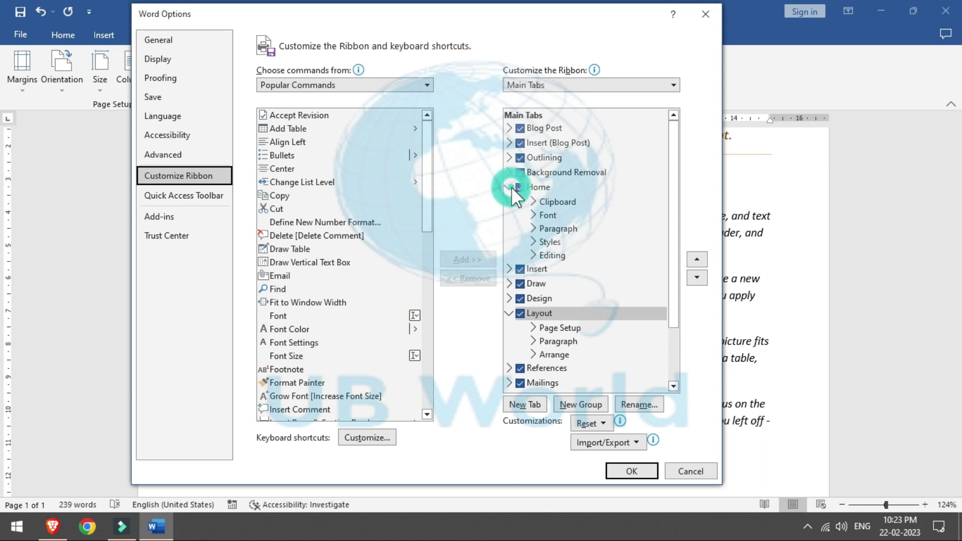
{"action": "left_click", "coordinate": [554, 331]}
{"action": "left_click_drag", "start_coordinate": [551, 332], "coordinate": [573, 210]}
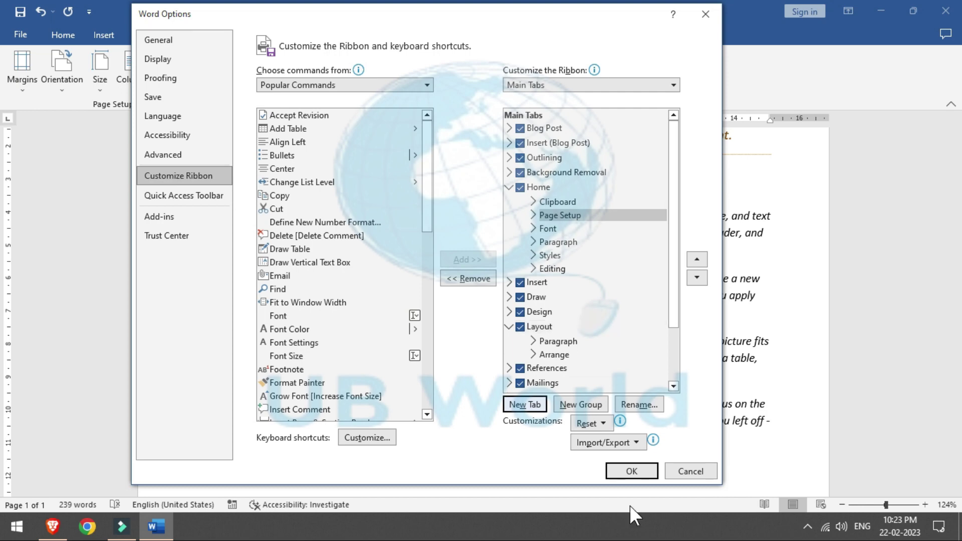
Step: Confirm with OK and check the Home tab now shows Page Setup after Clipboard
{"action": "left_click", "coordinate": [631, 477]}
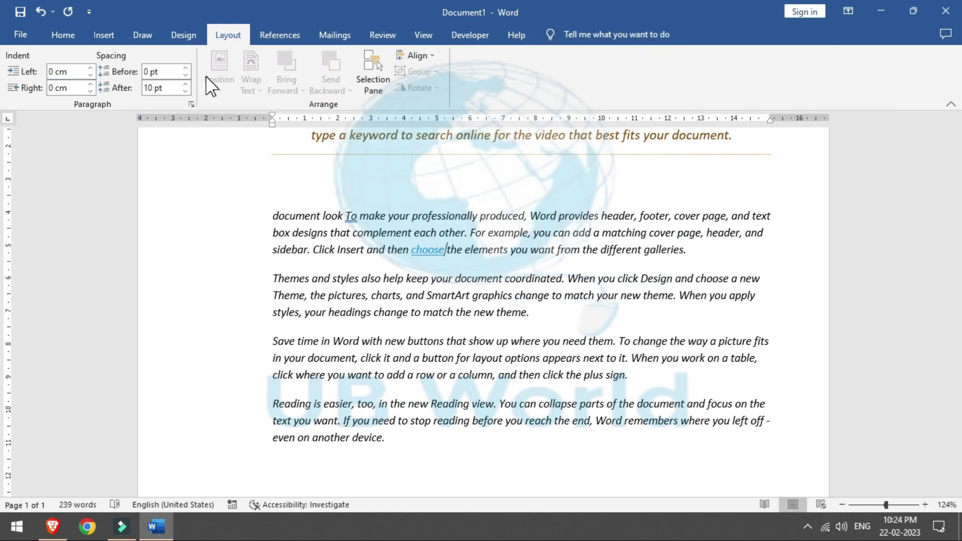
{"action": "left_click", "coordinate": [65, 36]}
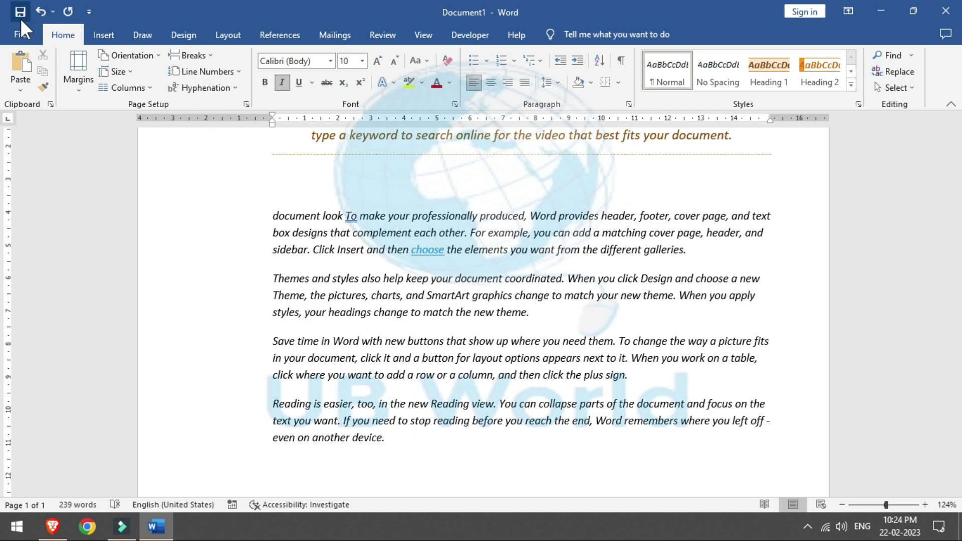
Step: Reopen Word Options on Customize Ribbon, briefly expanding and collapsing the Design node
{"action": "left_click", "coordinate": [20, 31]}
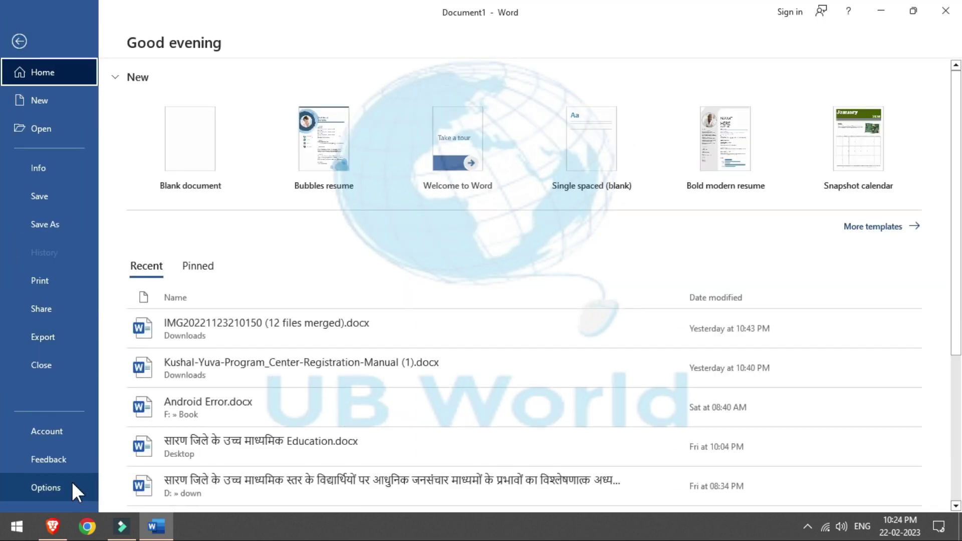
{"action": "left_click", "coordinate": [71, 482]}
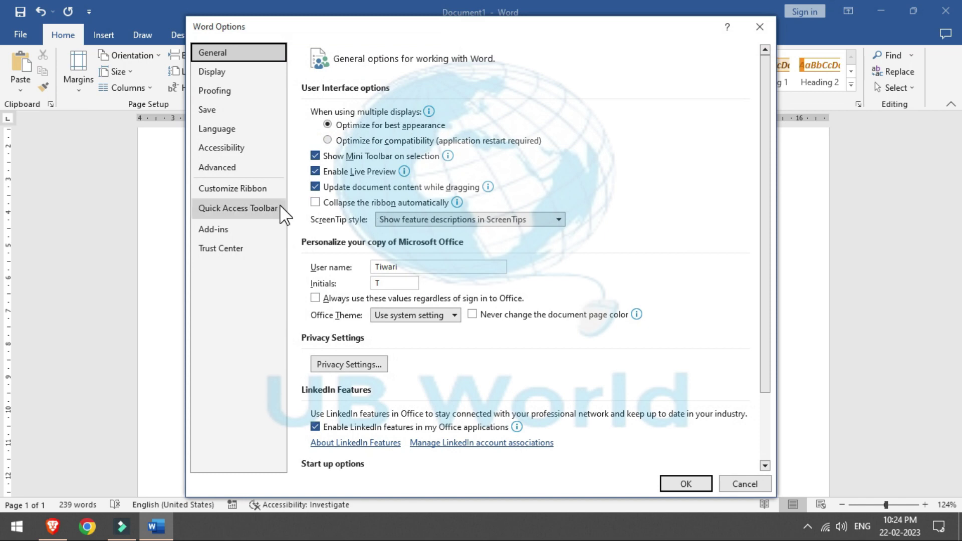
{"action": "left_click", "coordinate": [243, 187]}
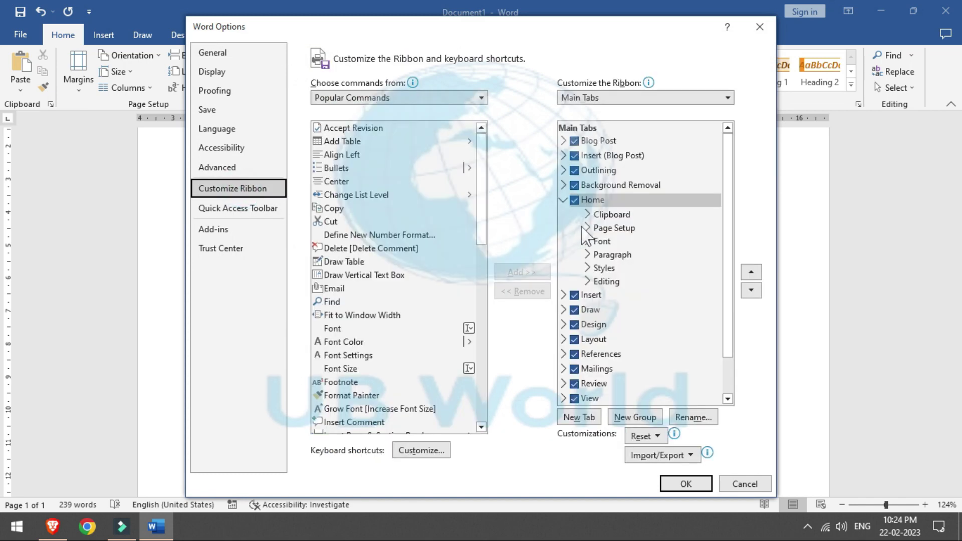
{"action": "left_click", "coordinate": [564, 325]}
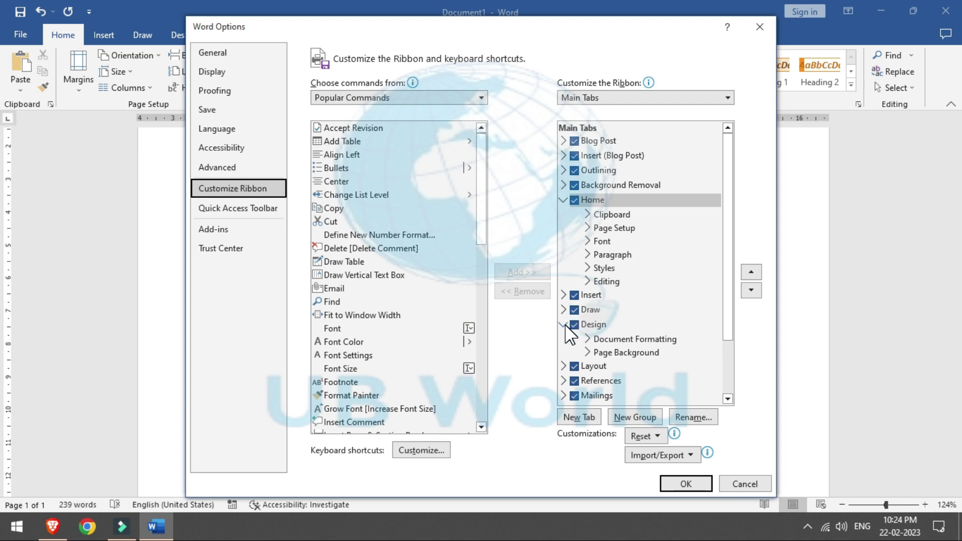
{"action": "left_click", "coordinate": [564, 325]}
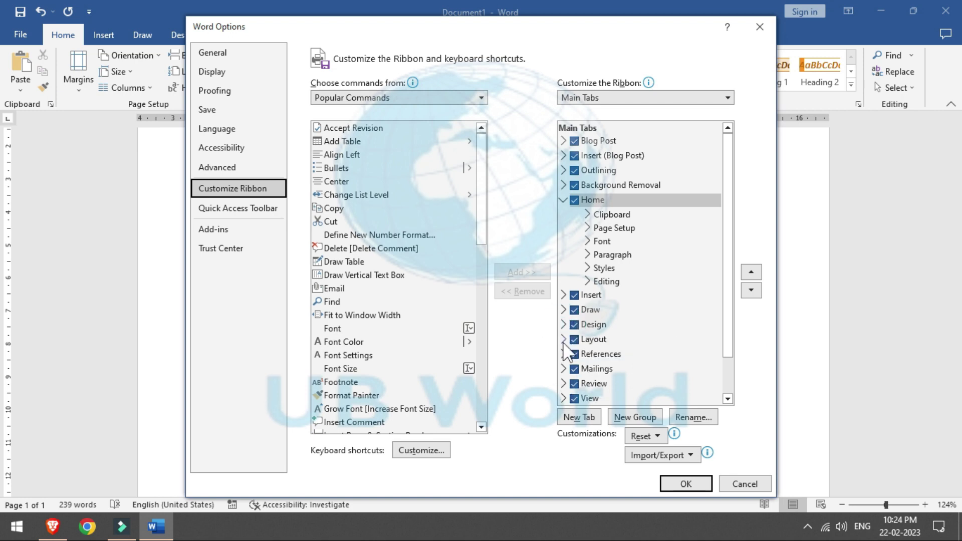
Step: Drag Page Setup from Home back into the Layout tab above Paragraph
{"action": "left_click", "coordinate": [563, 339]}
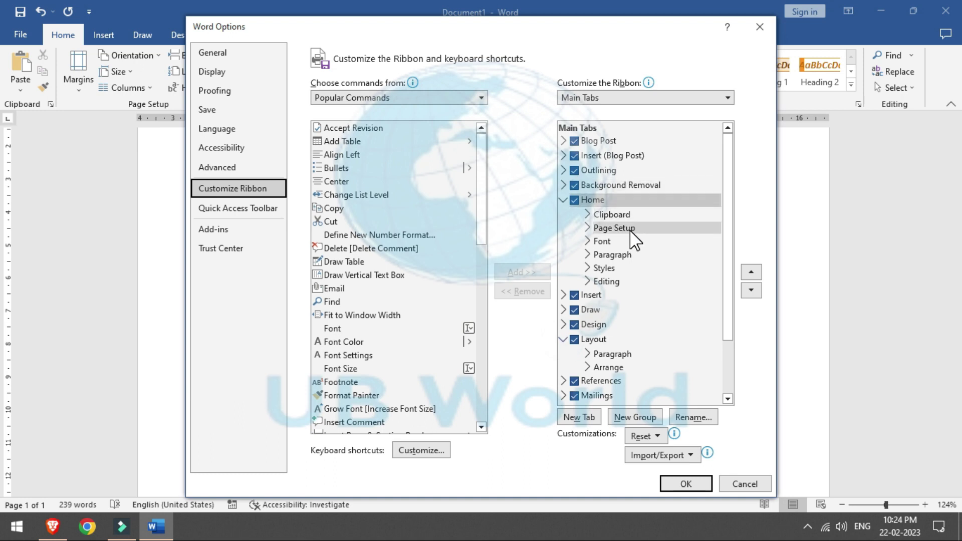
{"action": "left_click_drag", "start_coordinate": [631, 232], "coordinate": [623, 352]}
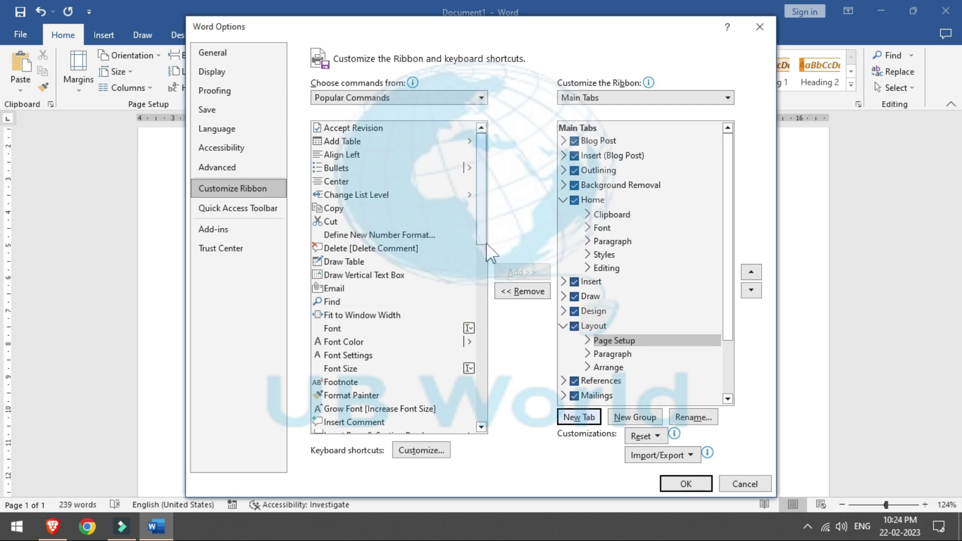
Step: Switch 'Choose commands from' to All Commands and scroll the list down to Zoom Out
{"action": "left_click_drag", "start_coordinate": [486, 233], "coordinate": [505, 411]}
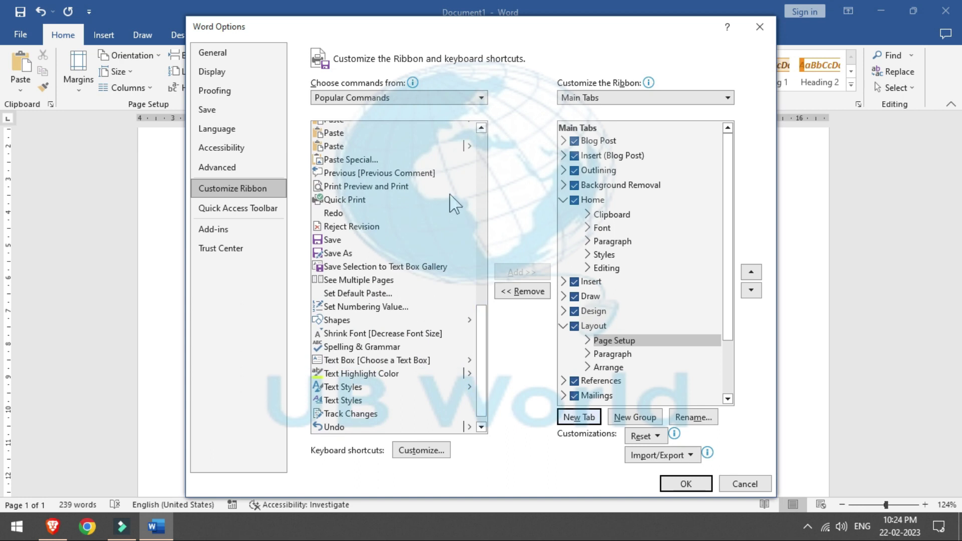
{"action": "left_click", "coordinate": [441, 173]}
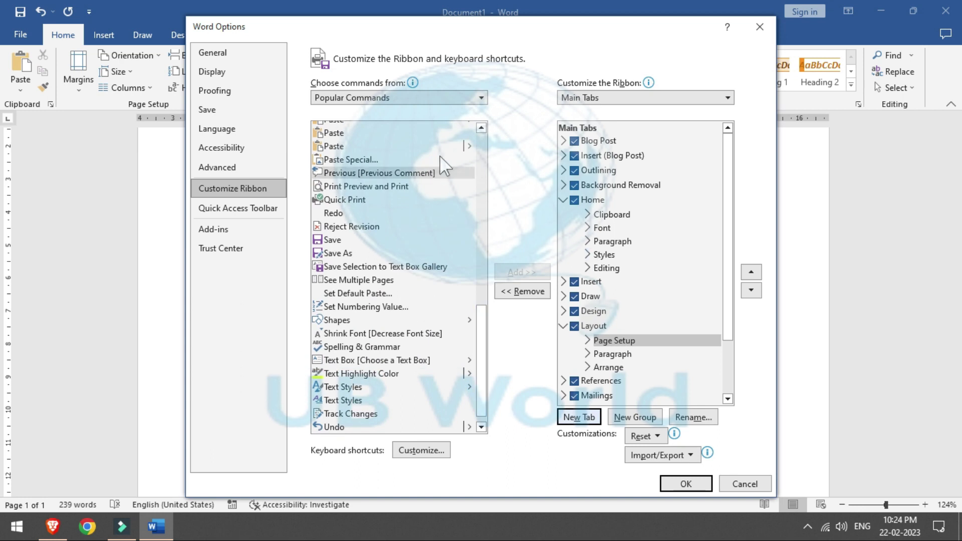
{"action": "left_click", "coordinate": [368, 98]}
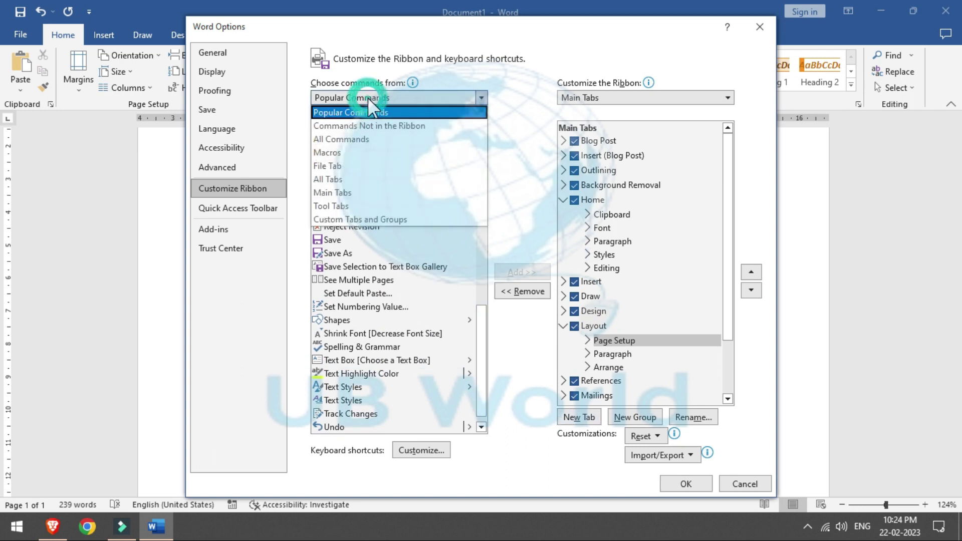
{"action": "left_click", "coordinate": [363, 134]}
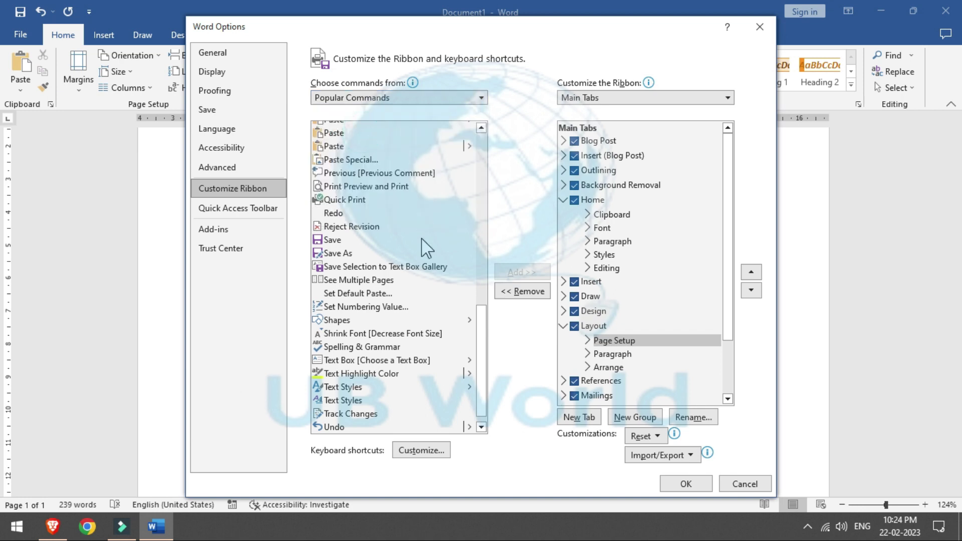
{"action": "left_click", "coordinate": [482, 330]}
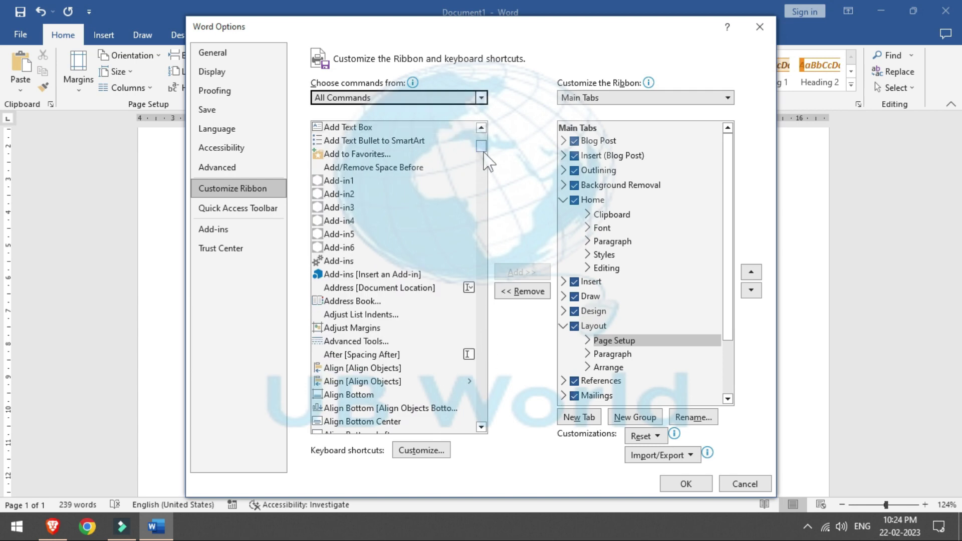
{"action": "left_click_drag", "start_coordinate": [481, 145], "coordinate": [489, 445]}
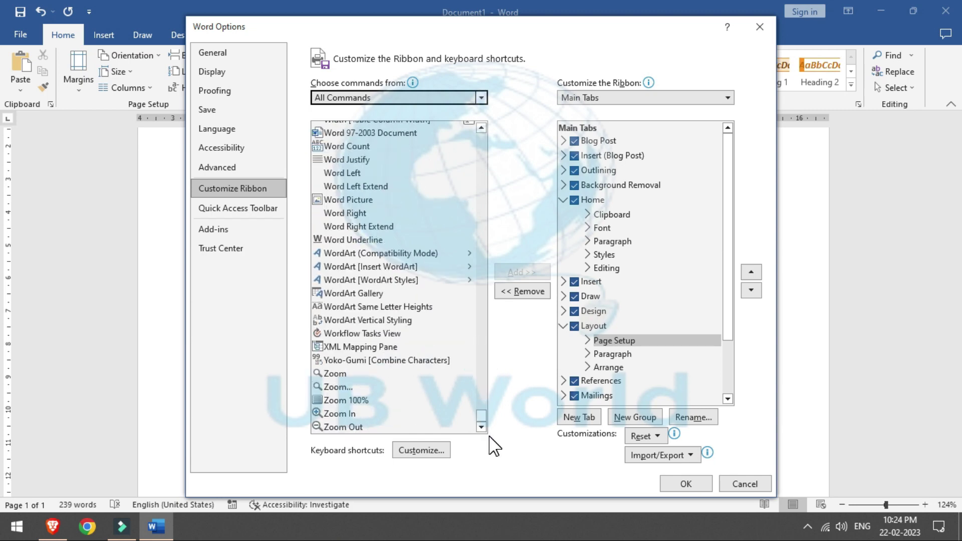
Step: Collapse Layout and Home, uncheck the Add-ins and Developer tabs, and confirm with OK
{"action": "left_click", "coordinate": [566, 325]}
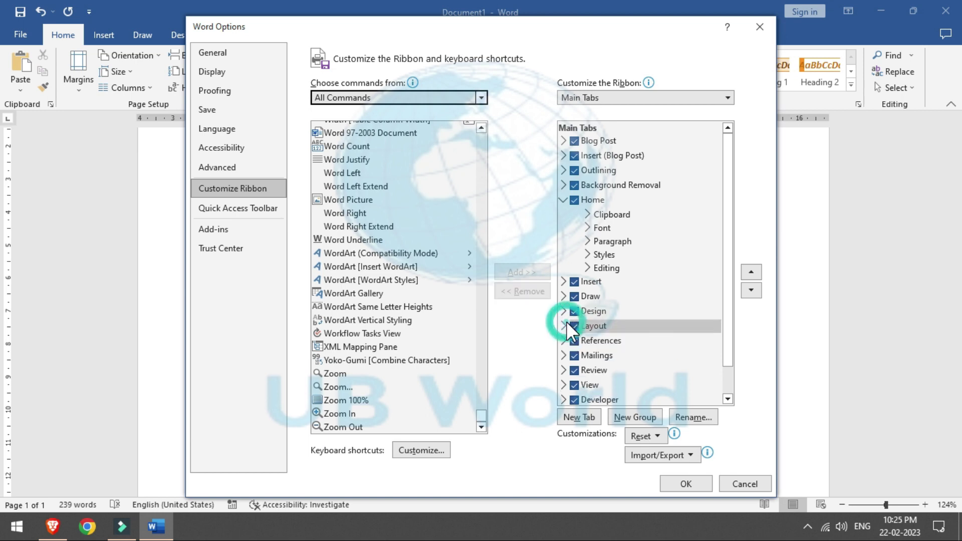
{"action": "left_click", "coordinate": [563, 201]}
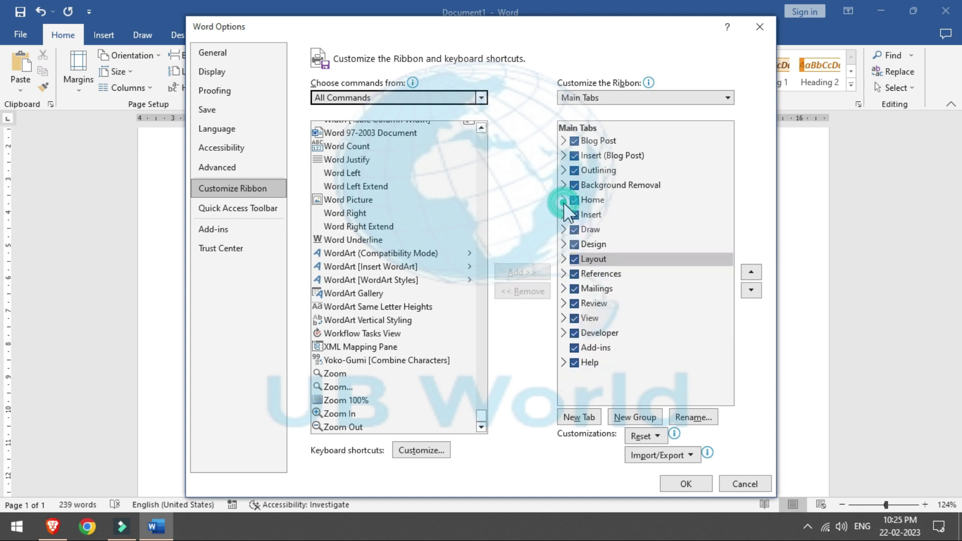
{"action": "left_click", "coordinate": [575, 345]}
{"action": "left_click_drag", "start_coordinate": [549, 27], "coordinate": [476, 70]}
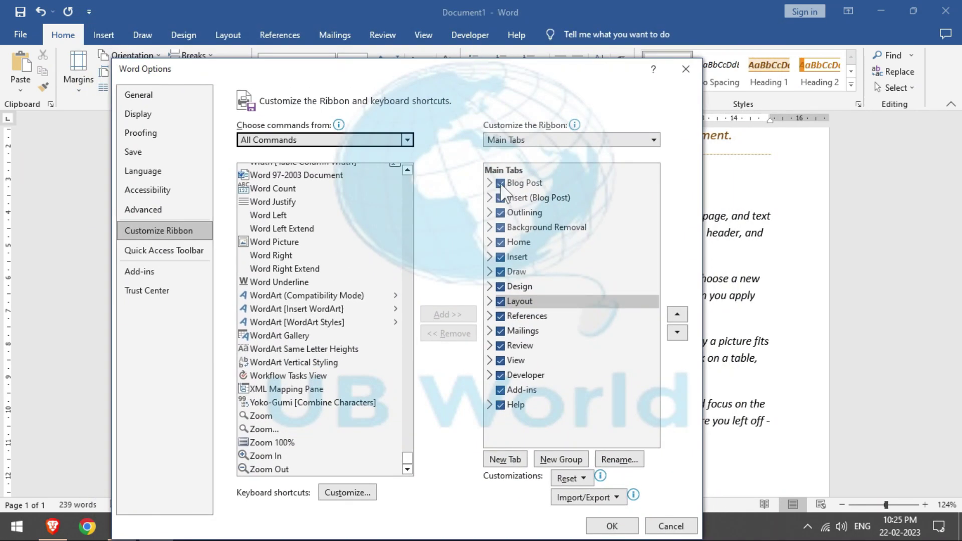
{"action": "left_click", "coordinate": [500, 376]}
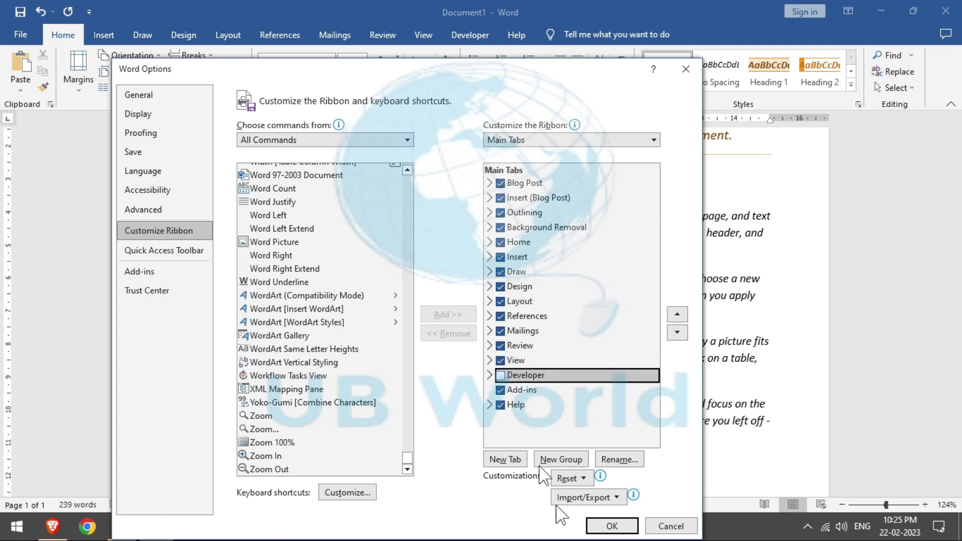
{"action": "left_click", "coordinate": [612, 526]}
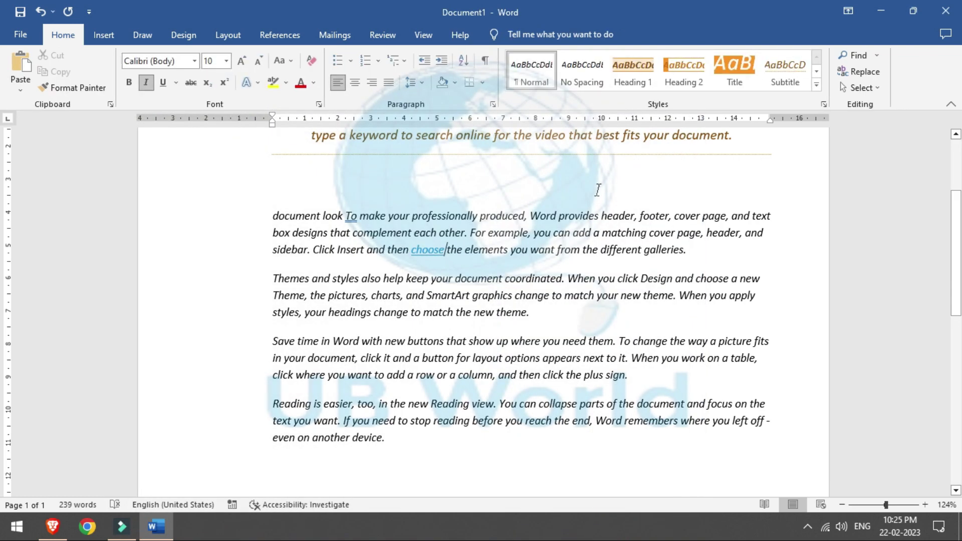
Step: View the Customize Ribbon and Quick Access Toolbar pages, close Options unchanged, then show the toolbar's command menu
{"action": "left_click", "coordinate": [21, 35]}
{"action": "left_click", "coordinate": [40, 483]}
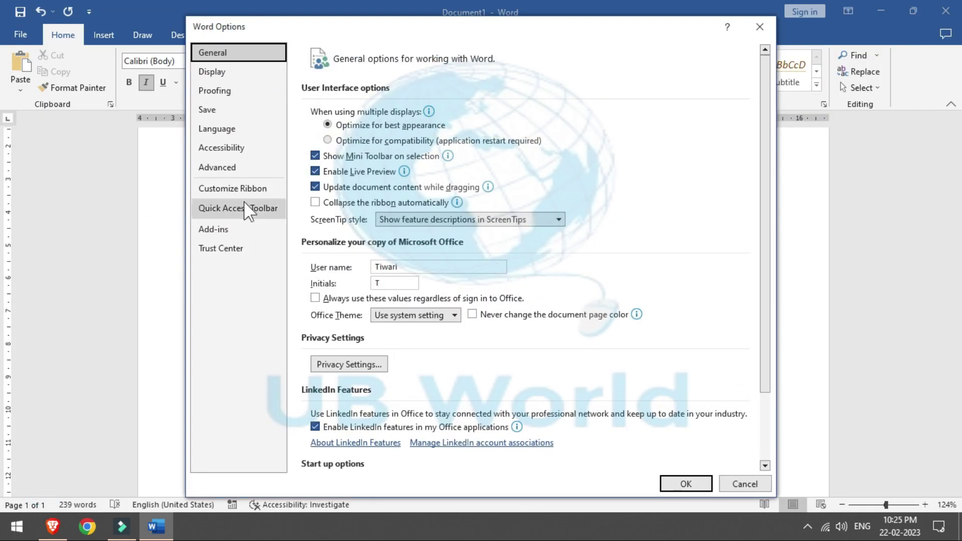
{"action": "left_click", "coordinate": [256, 189]}
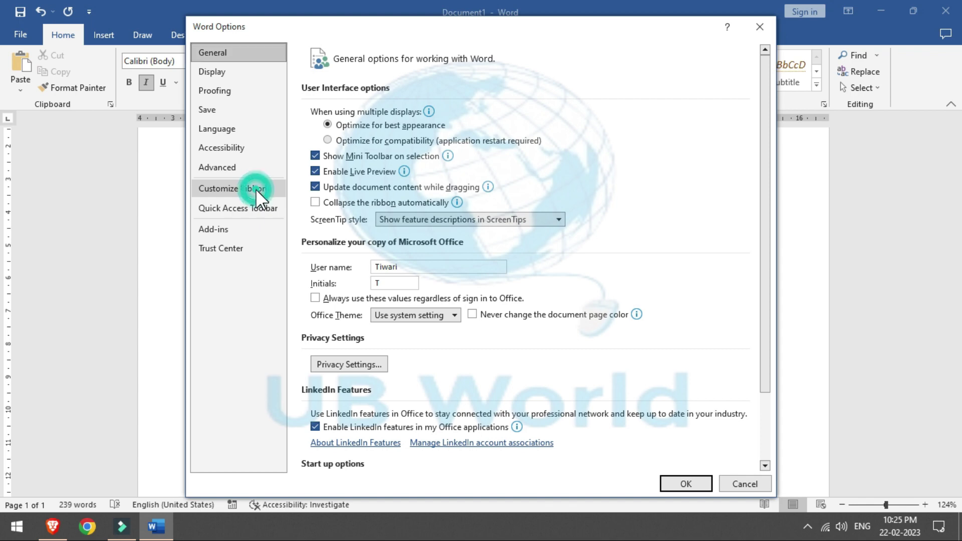
{"action": "left_click", "coordinate": [258, 208]}
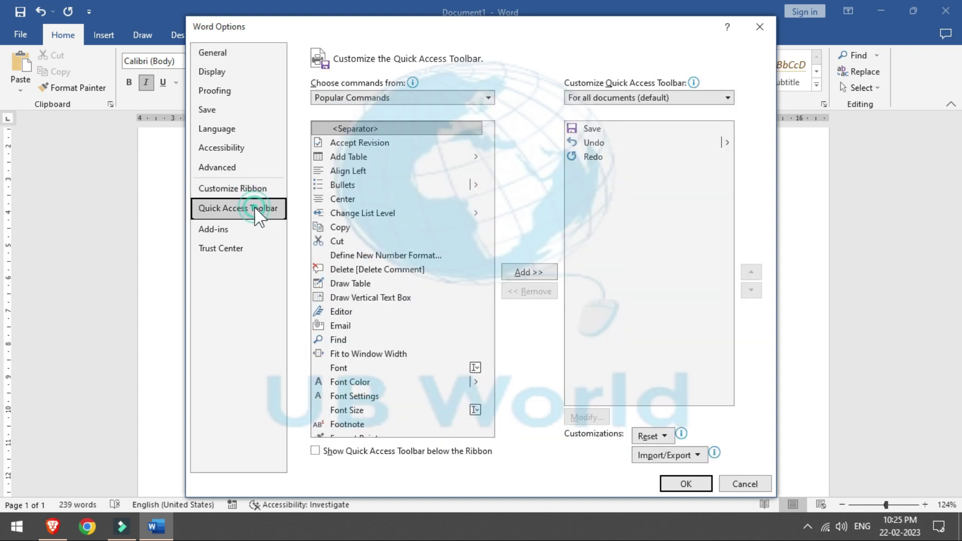
{"action": "left_click_drag", "start_coordinate": [489, 34], "coordinate": [524, 55]}
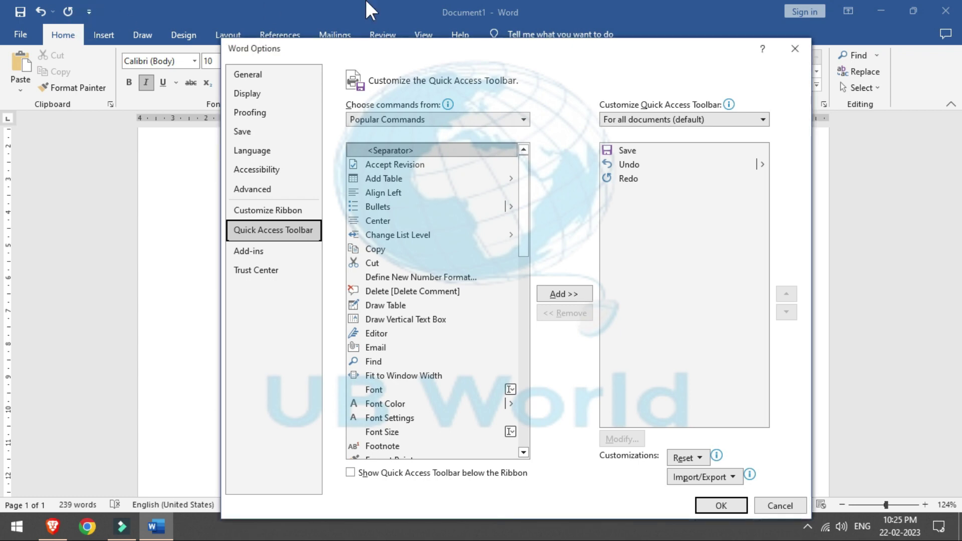
{"action": "left_click", "coordinate": [797, 47]}
{"action": "left_click", "coordinate": [89, 12]}
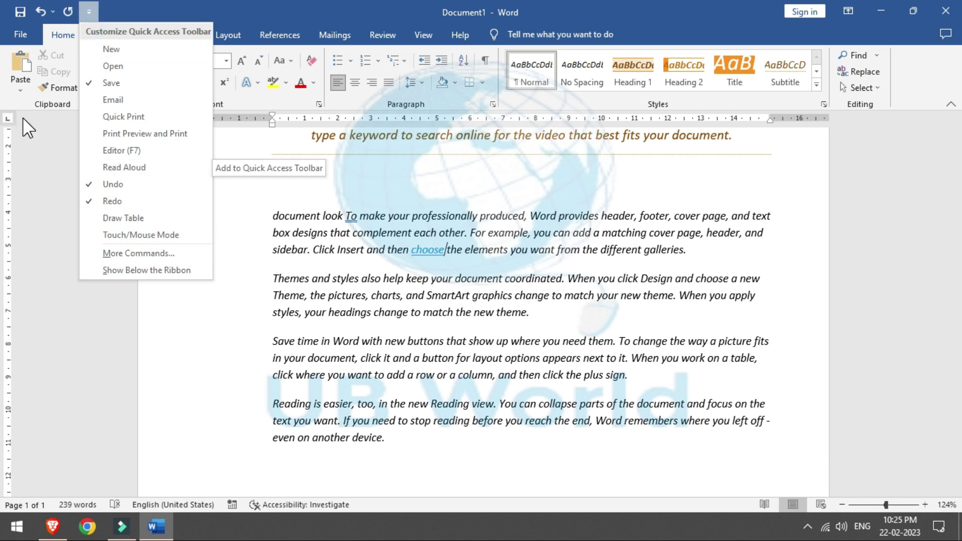
Step: Add Font from Popular Commands to the Quick Access Toolbar after Save, Undo and Redo
{"action": "left_click", "coordinate": [20, 35]}
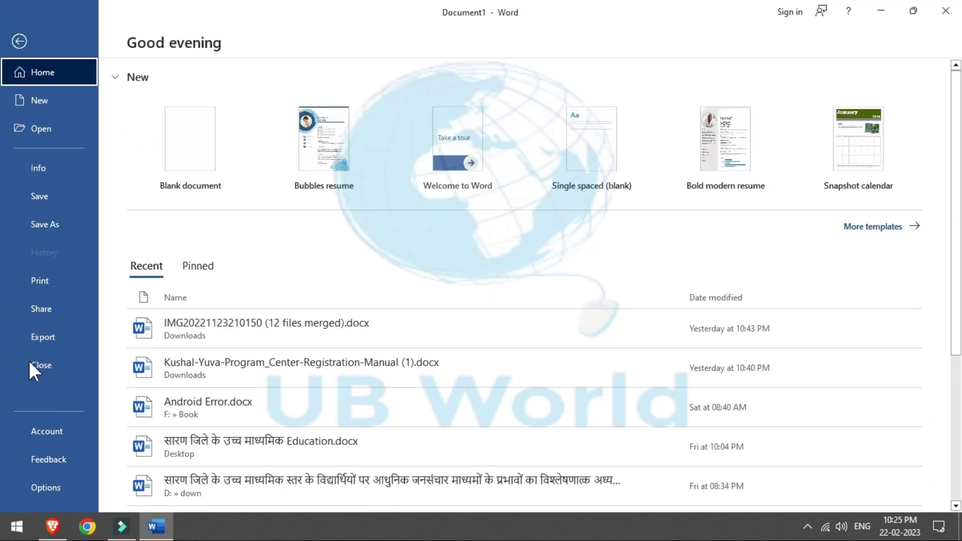
{"action": "left_click", "coordinate": [47, 484]}
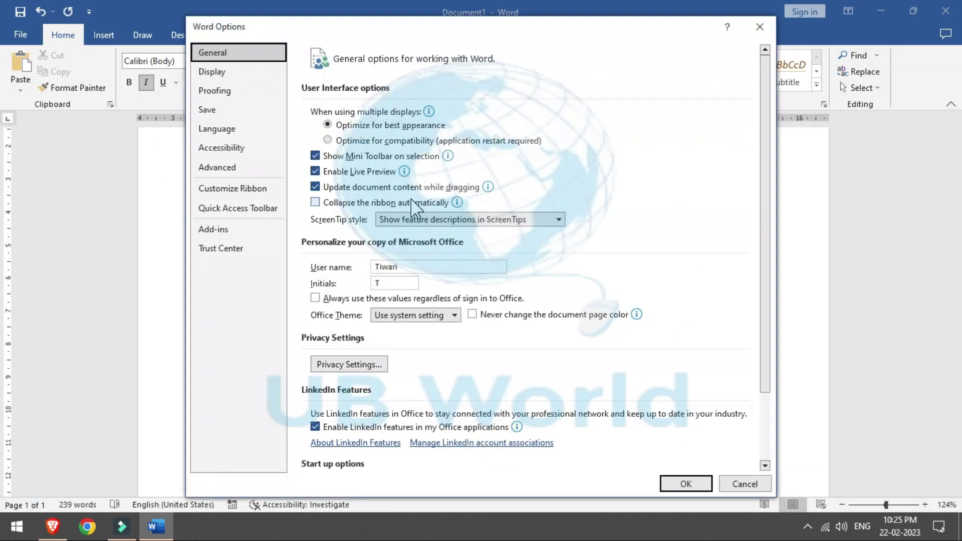
{"action": "left_click", "coordinate": [271, 209]}
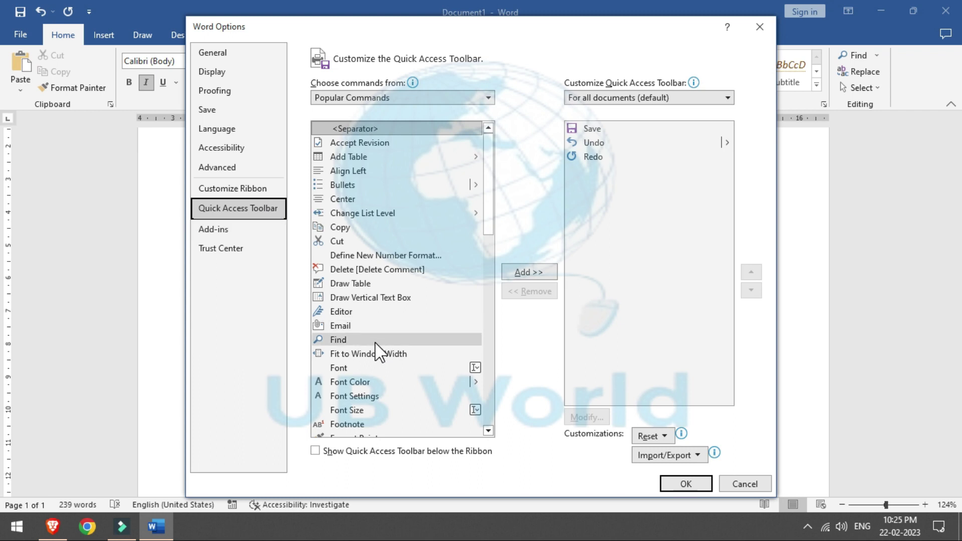
{"action": "left_click", "coordinate": [358, 369]}
{"action": "left_click", "coordinate": [541, 272]}
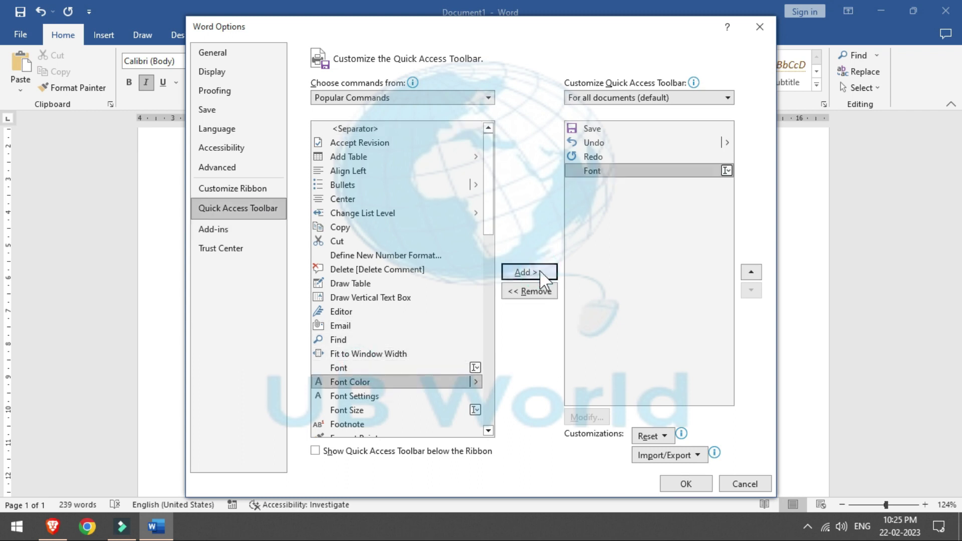
{"action": "left_click", "coordinate": [692, 484]}
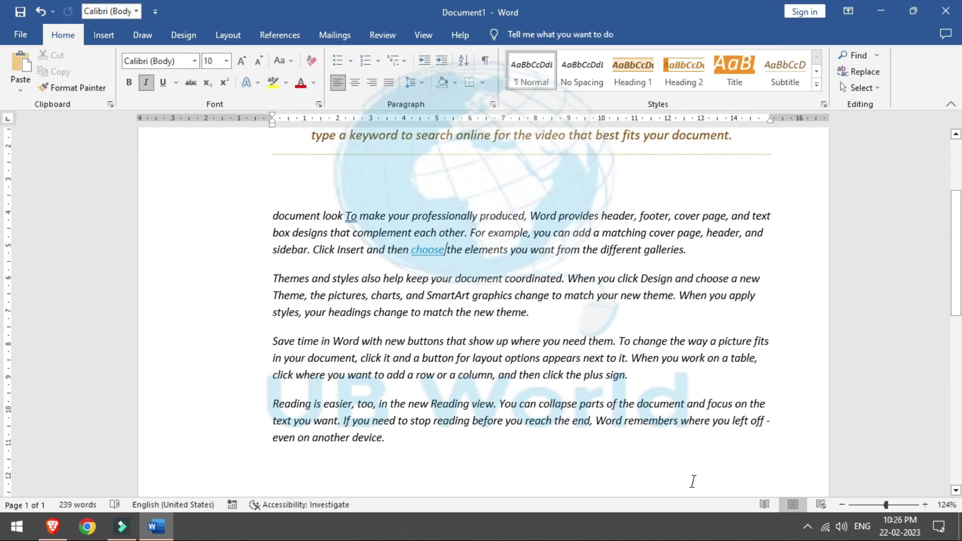
Step: Remove Font from the Quick Access Toolbar, leaving Save, Undo and Redo, then view the Add-ins page
{"action": "left_click", "coordinate": [20, 34]}
{"action": "left_click", "coordinate": [44, 485]}
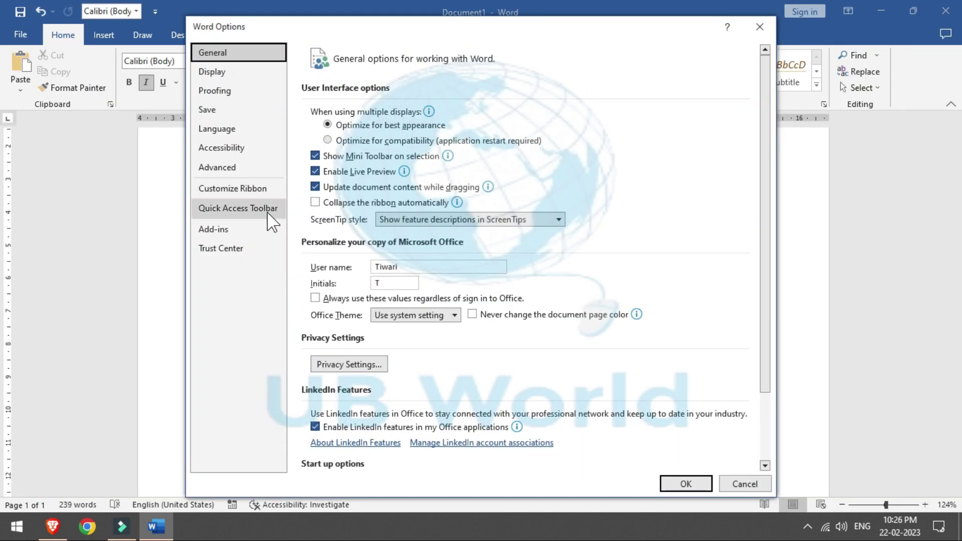
{"action": "left_click", "coordinate": [268, 211]}
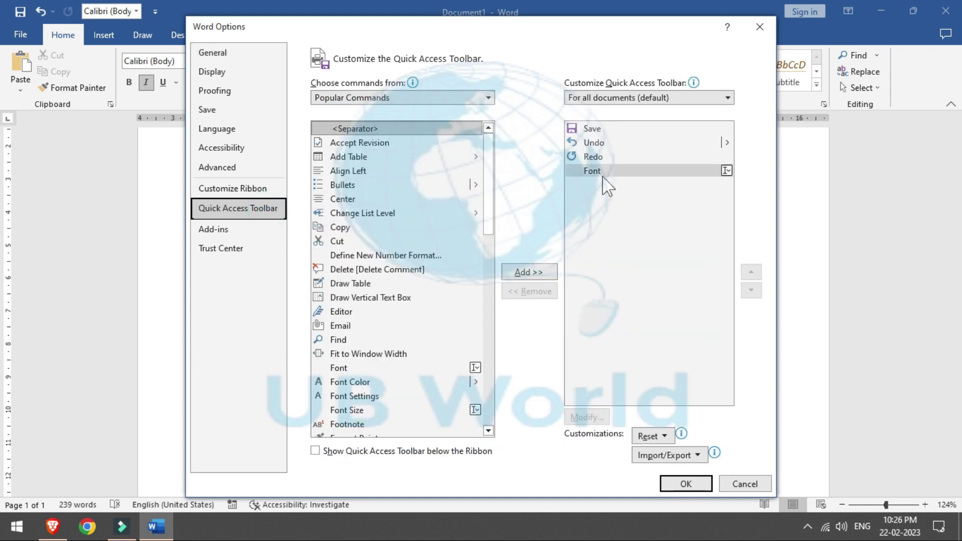
{"action": "left_click", "coordinate": [601, 172]}
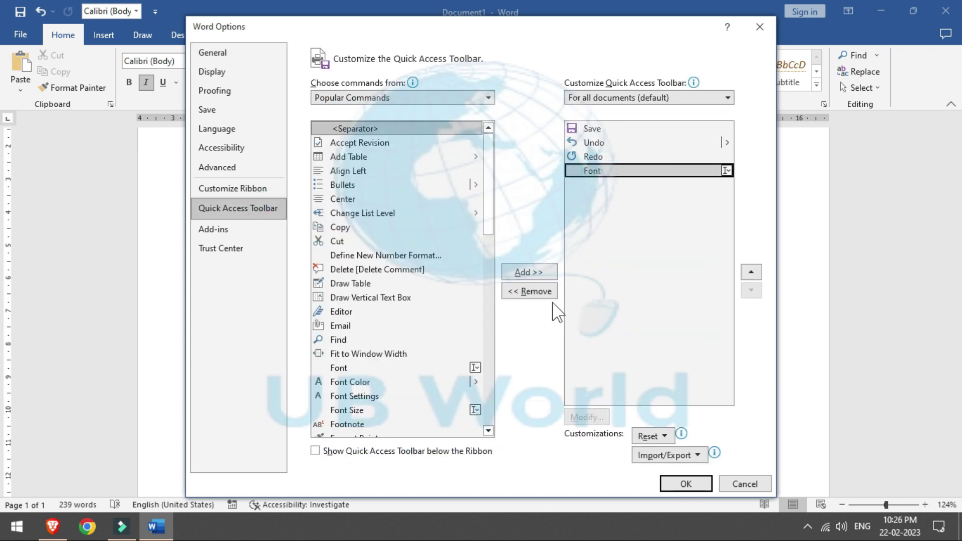
{"action": "left_click", "coordinate": [545, 295]}
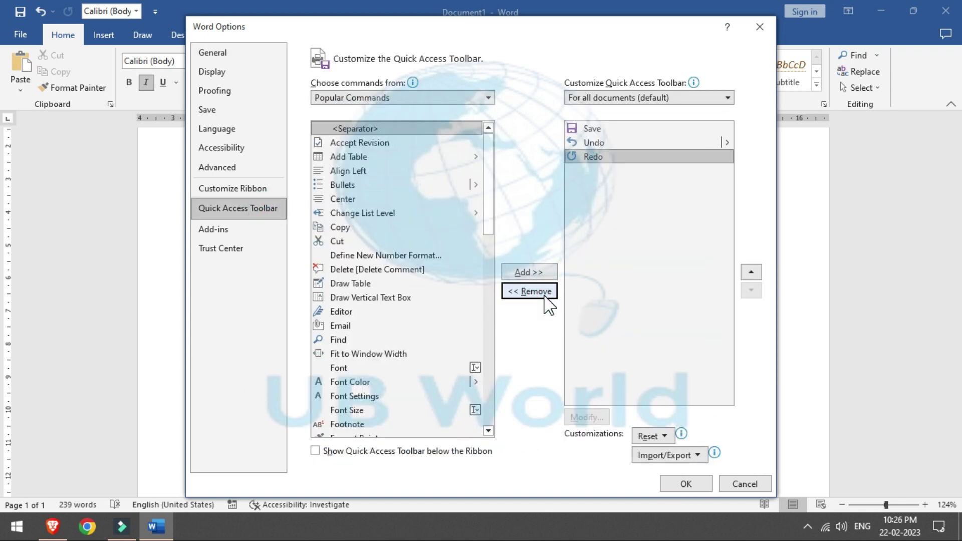
{"action": "left_click", "coordinate": [229, 228]}
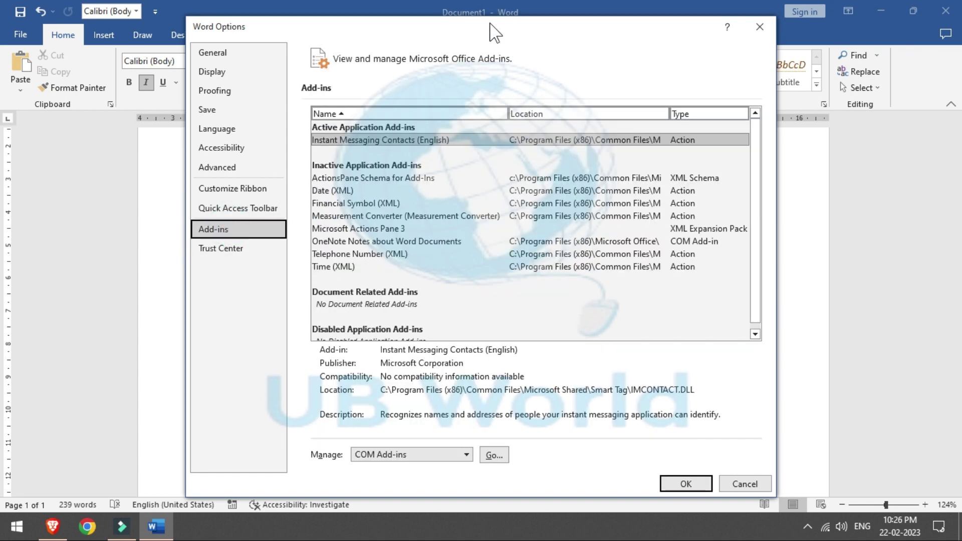
Step: Reposition the Word Options dialog and switch it to the Trust Center security and privacy page
{"action": "left_click_drag", "start_coordinate": [491, 24], "coordinate": [605, 86]}
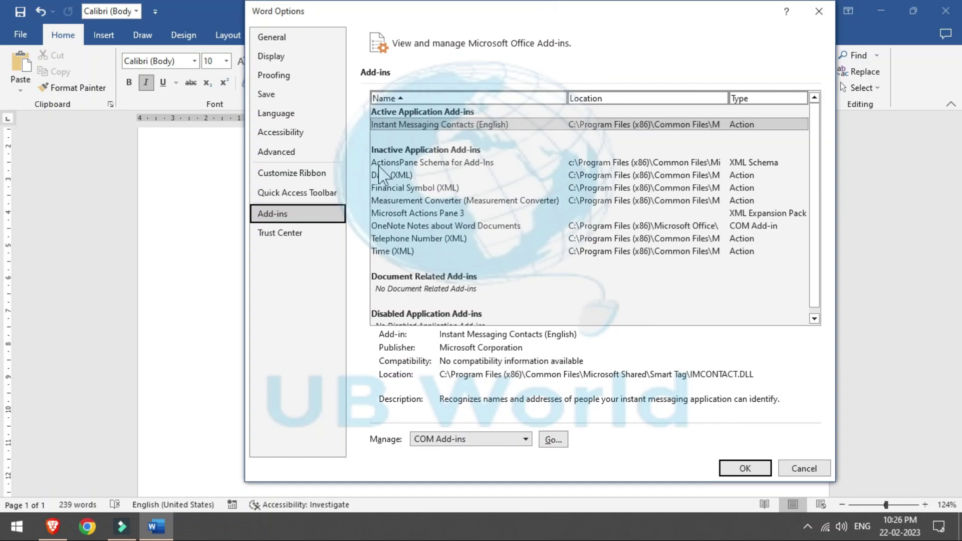
{"action": "left_click", "coordinate": [296, 234]}
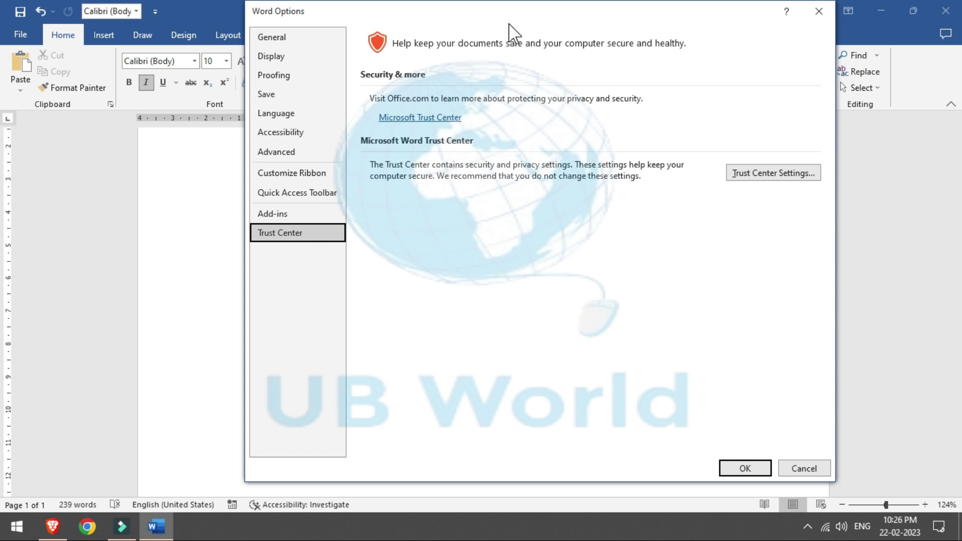
{"action": "mouse_move", "coordinate": [511, 16]}
{"action": "left_mouse_down"}
{"action": "mouse_move", "coordinate": [486, 66]}
{"action": "mouse_move", "coordinate": [527, 70]}
{"action": "mouse_move", "coordinate": [571, 23]}
{"action": "mouse_move", "coordinate": [423, 55]}
{"action": "mouse_move", "coordinate": [409, 25]}
{"action": "left_mouse_up"}
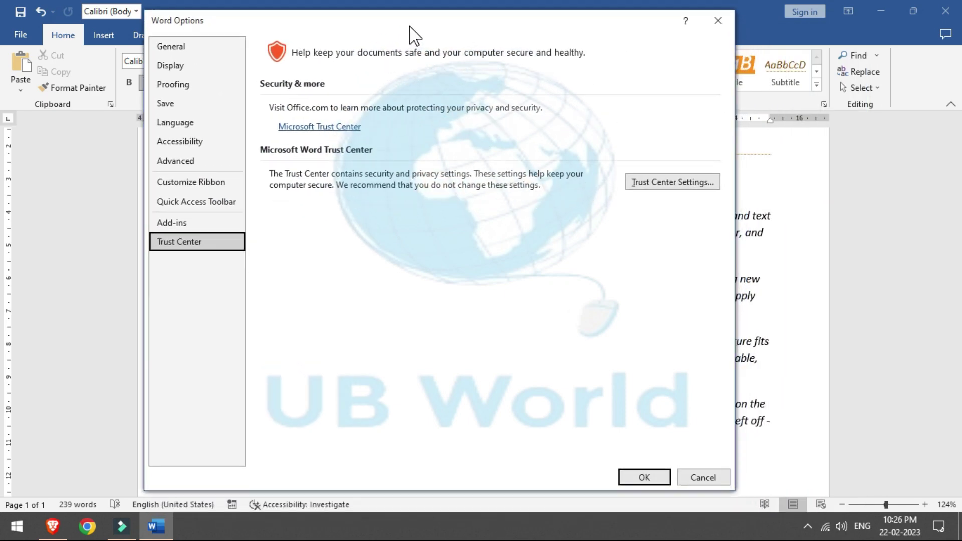